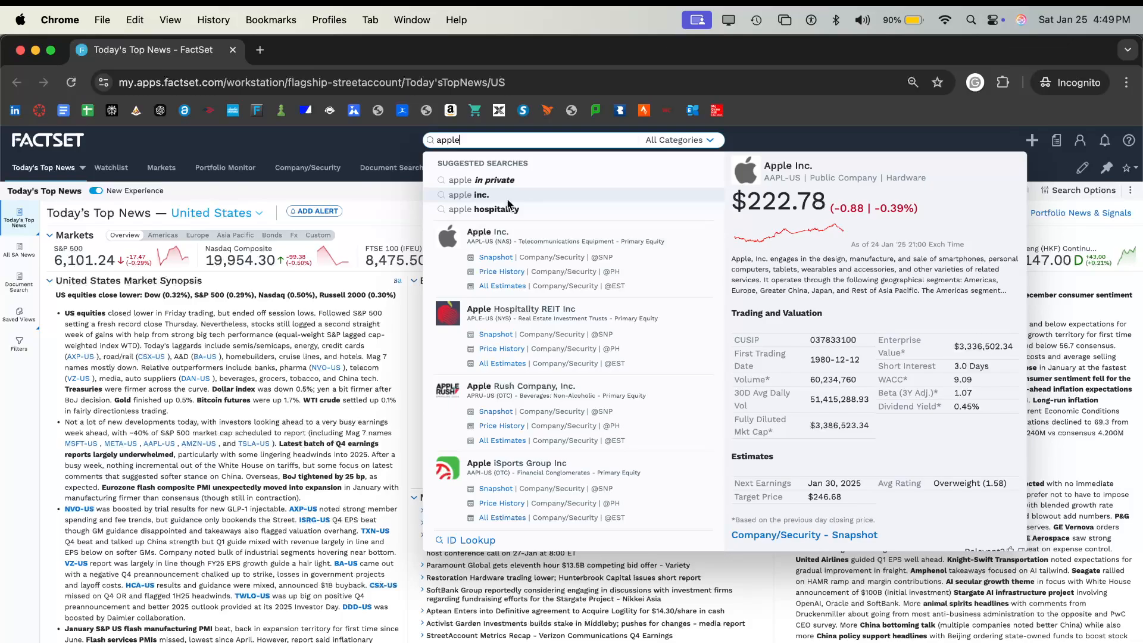
- Open Apple Inc.'s snapshot, go to its Comps Analysis report and choose Named Competitors as the comps set
left_click(512, 257)
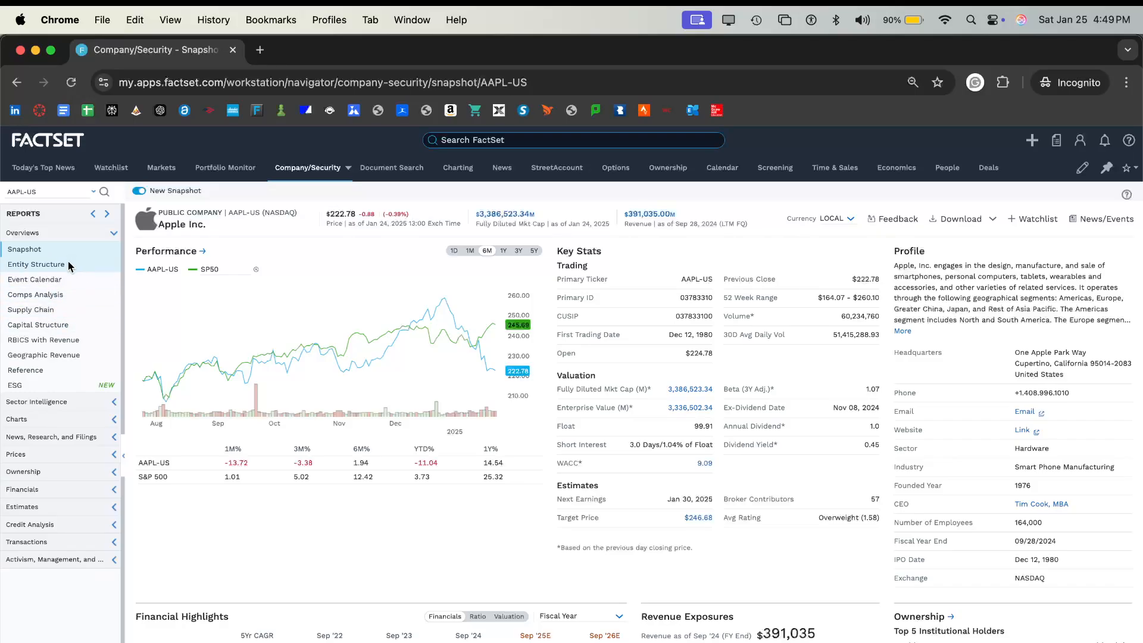
left_click(63, 293)
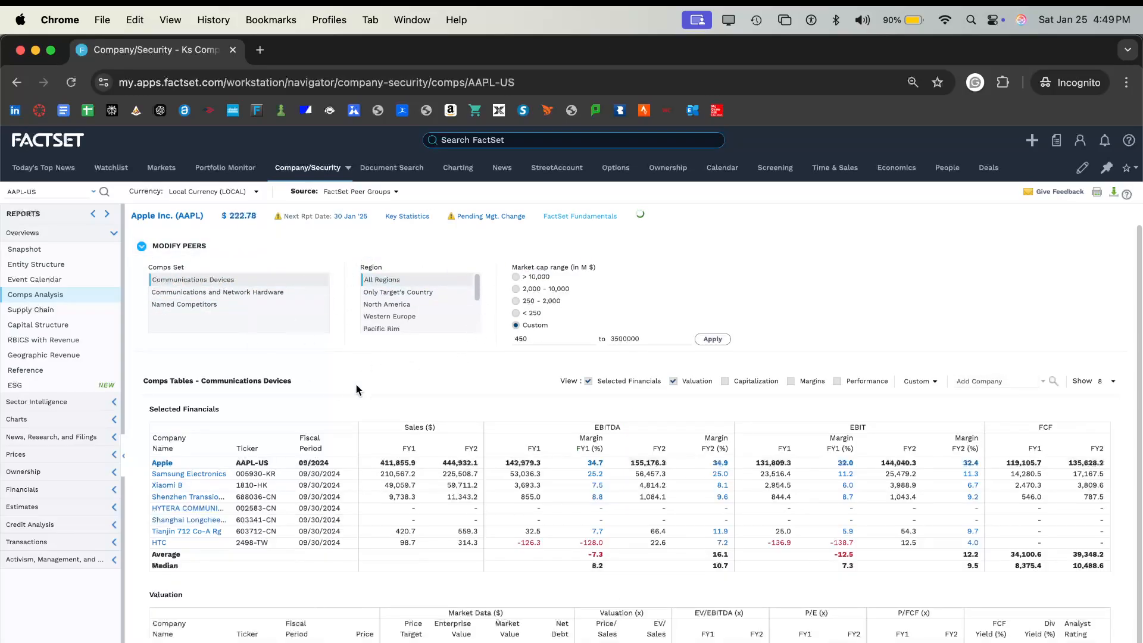
left_click(280, 304)
left_click(366, 305)
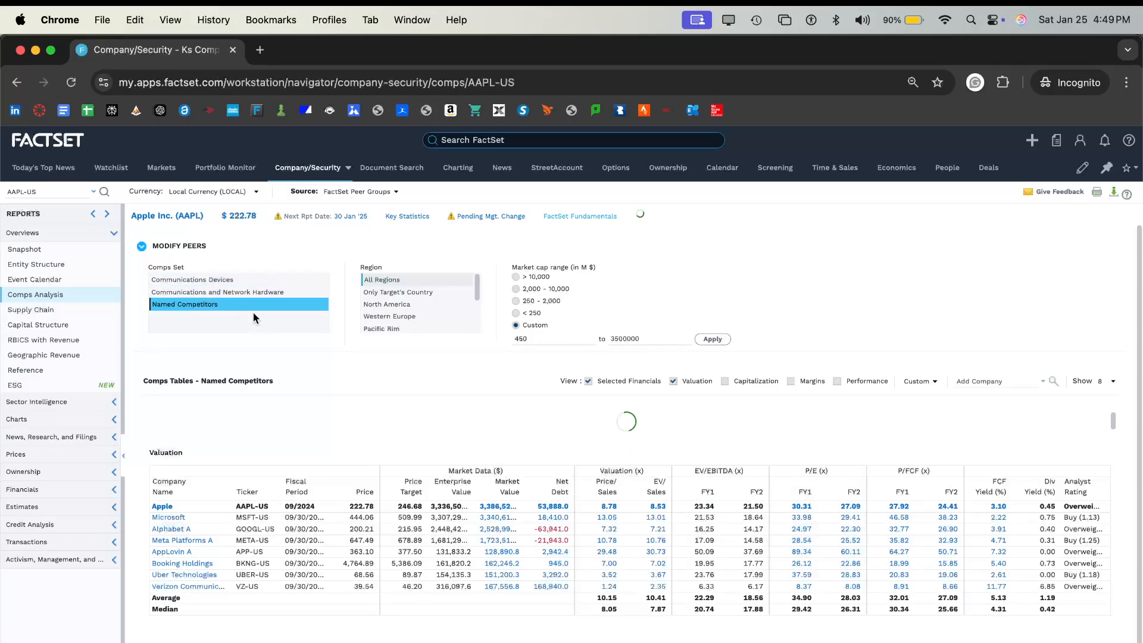
- Review the Selected Financials and Valuation tables for Apple's named competitors
scroll(410, 288, "down", 2)
scroll(410, 289, "up", 2)
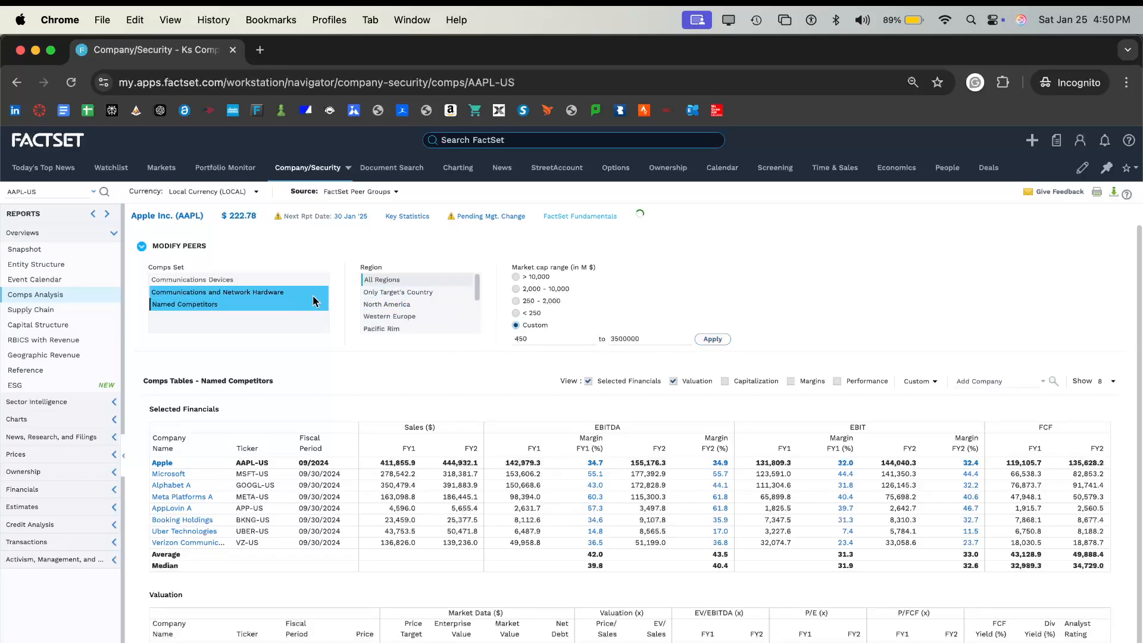
scroll(234, 305, "down", 1)
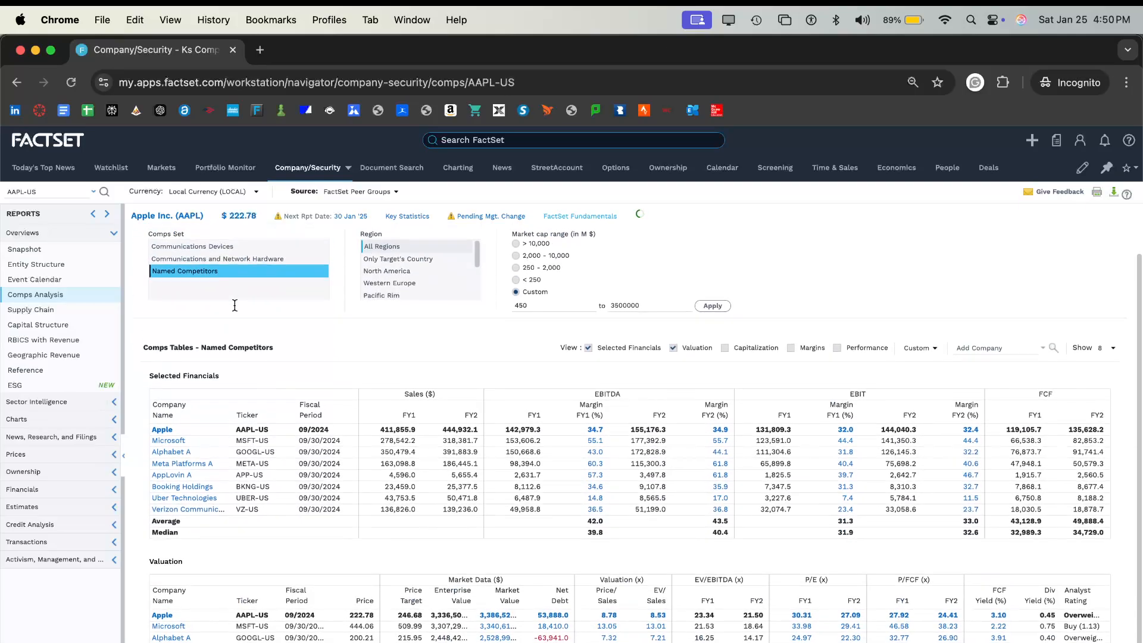
scroll(234, 305, "down", 1)
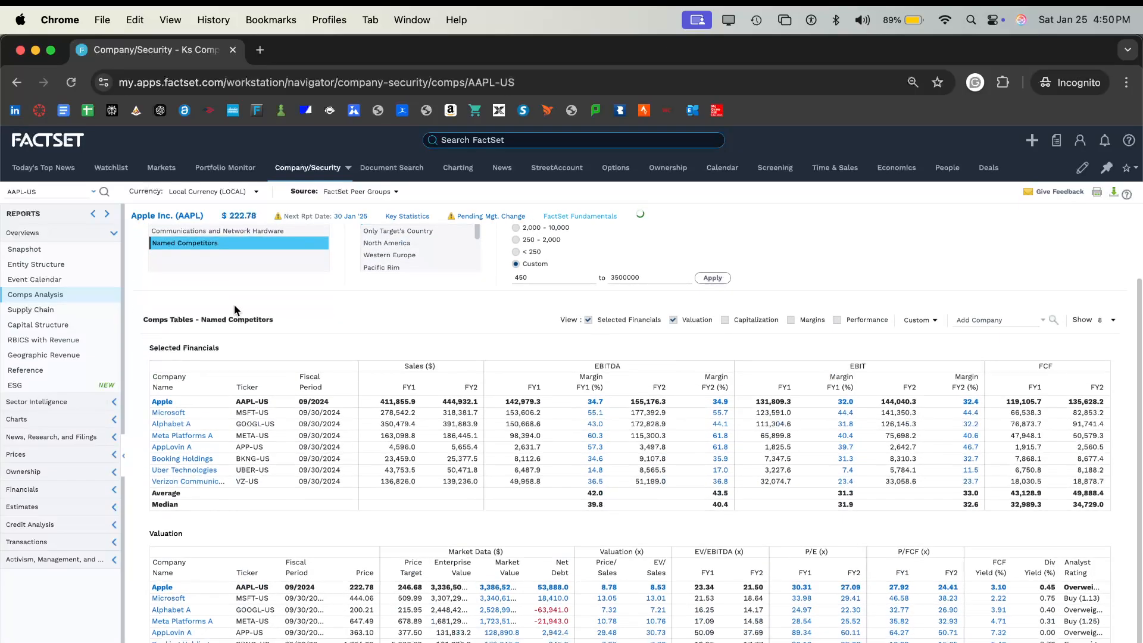
scroll(250, 393, "up", 1)
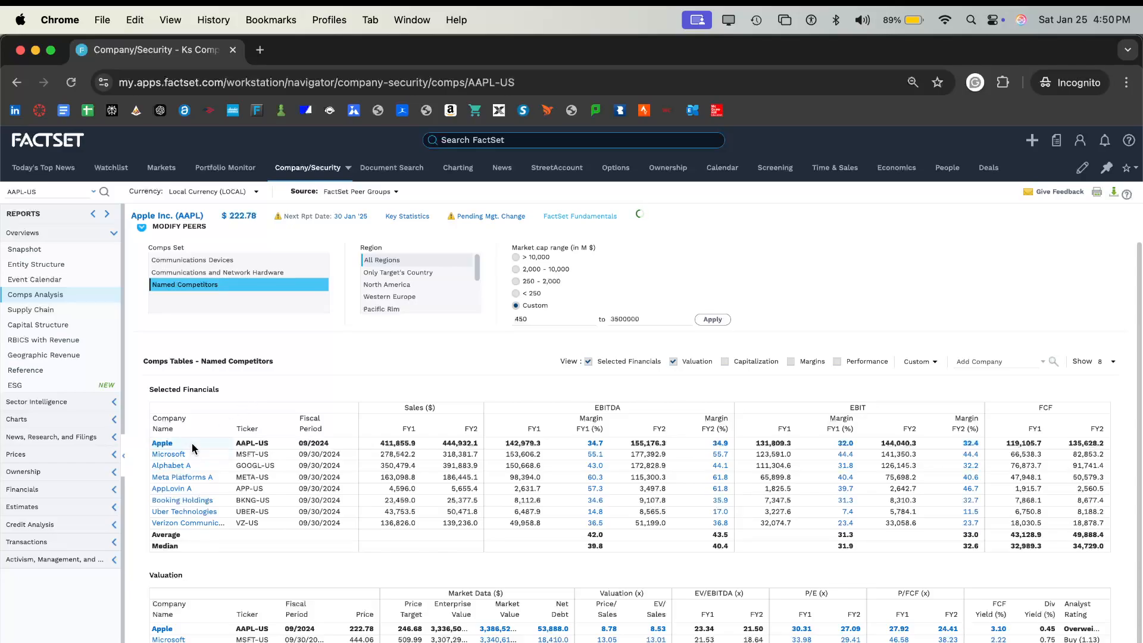
- Compare the peers in the Communications and Network Hardware and Communications Devices comps sets, ending on Named Competitors
left_click(220, 272)
left_click(240, 274, "shift")
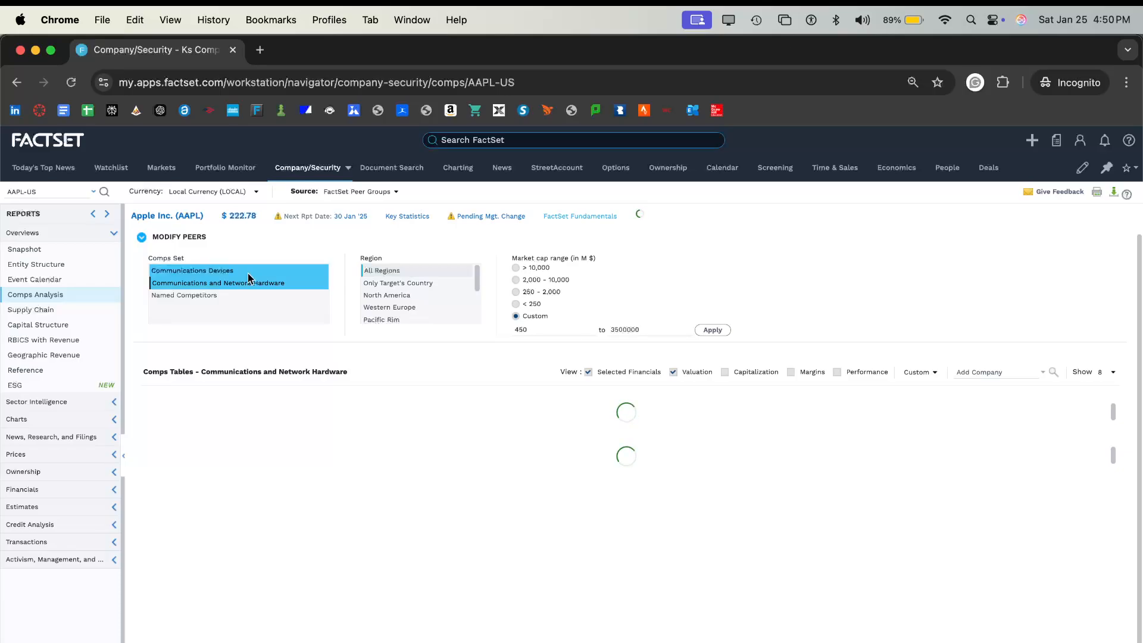
left_click(248, 295, "shift")
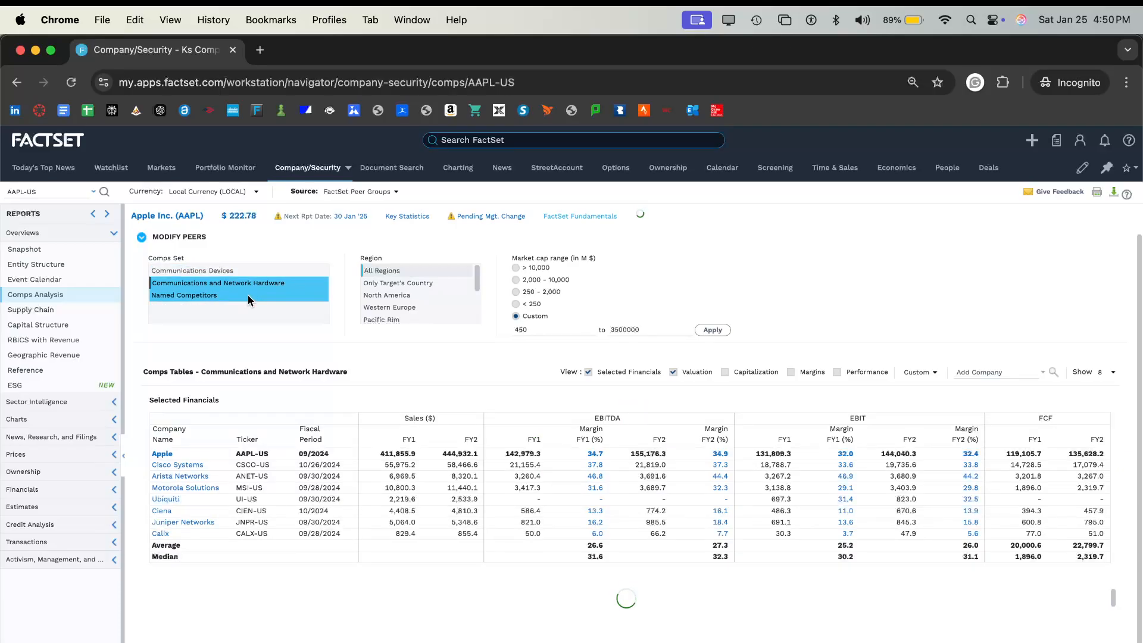
left_click(251, 268, "shift")
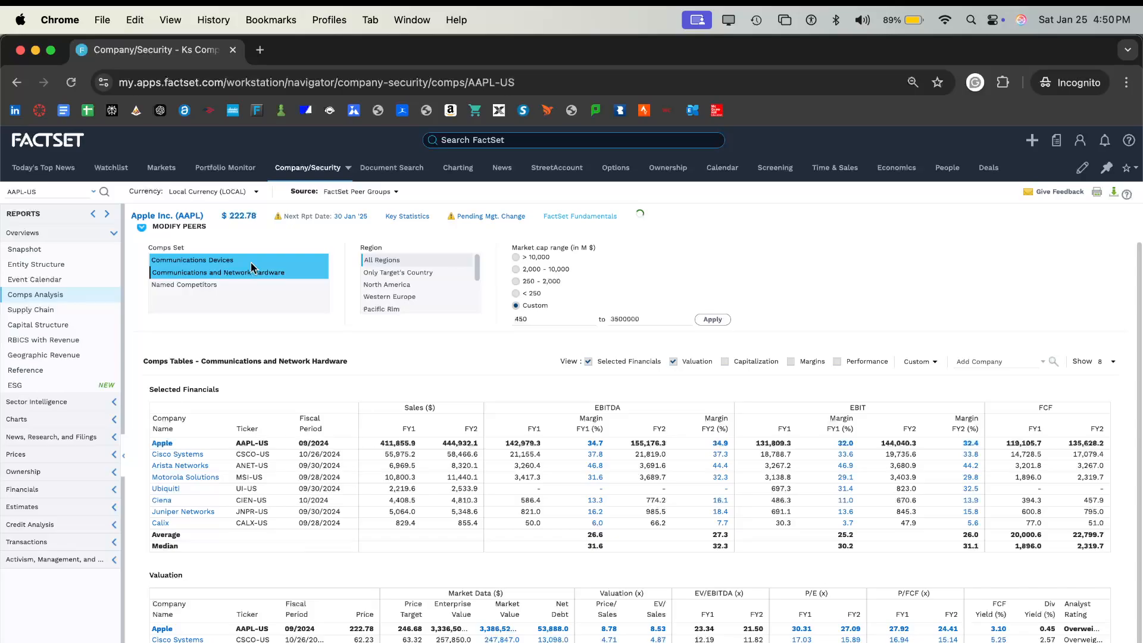
left_click(250, 263)
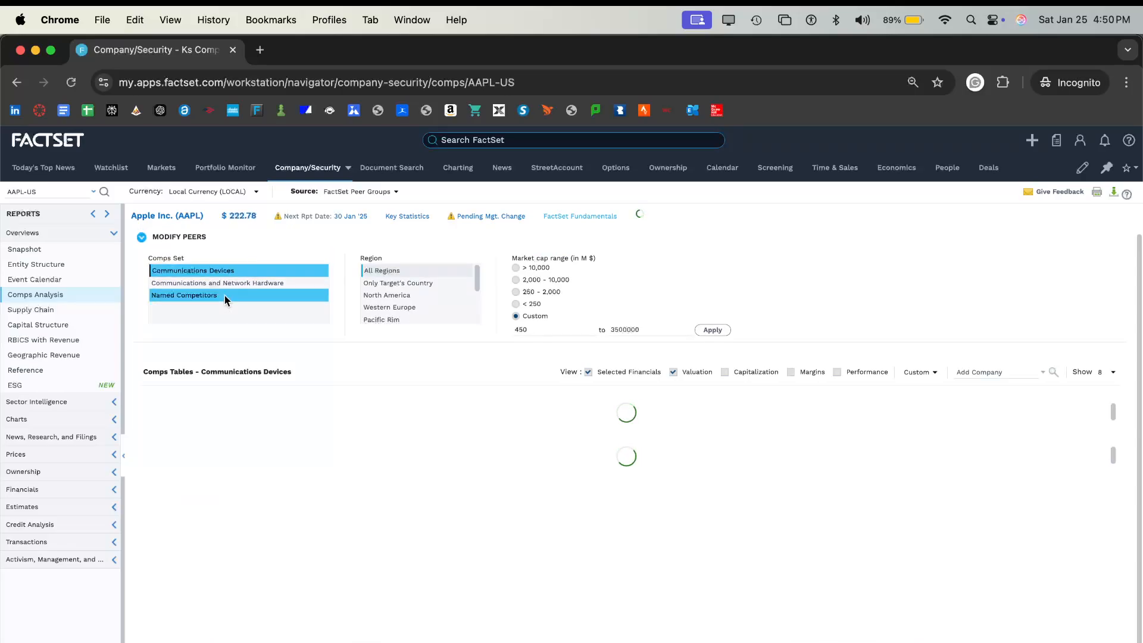
left_click(228, 283)
left_click(229, 282, "shift")
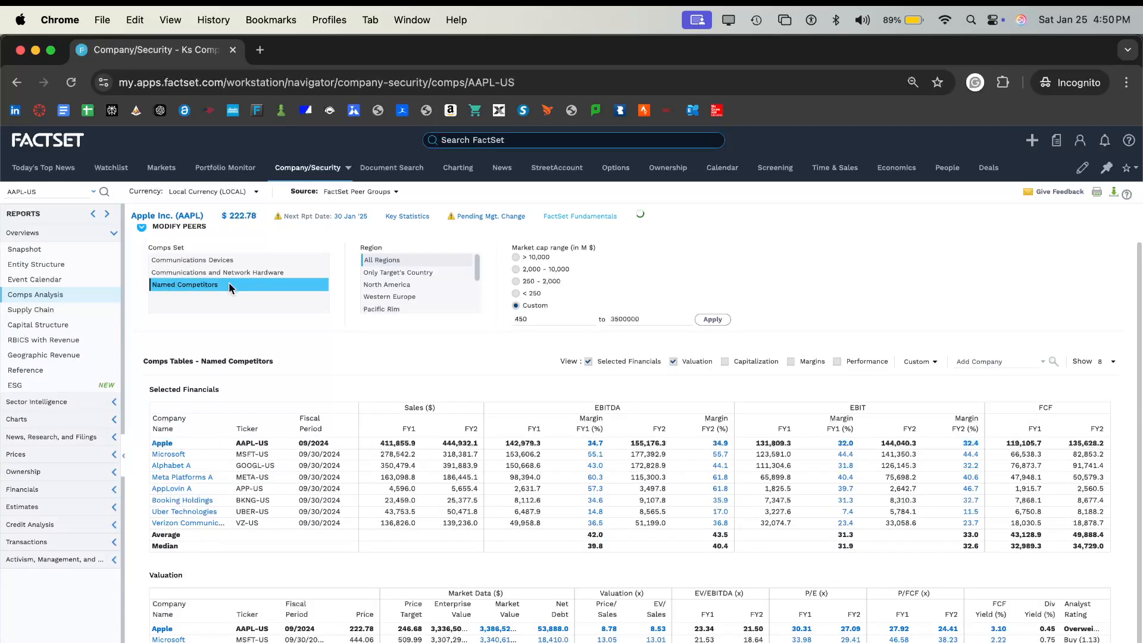
- Look over the named competitors in the Selected Financials table and remove AppLovin from the peers
scroll(197, 514, "down", 1)
mouse_move(204, 489)
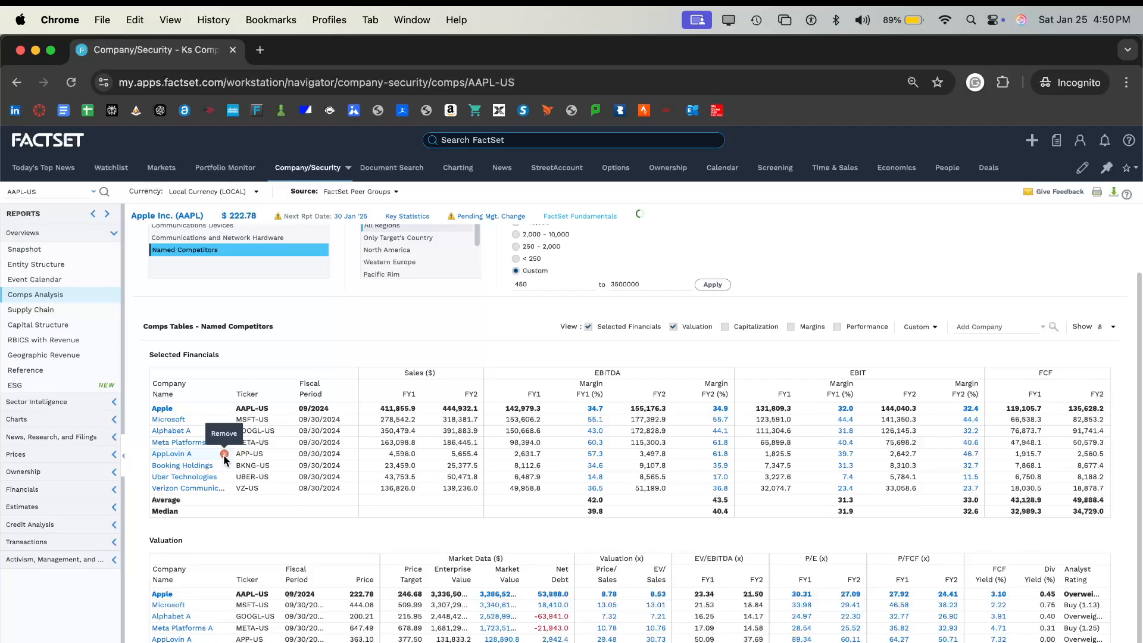
scroll(225, 457, "up", 2)
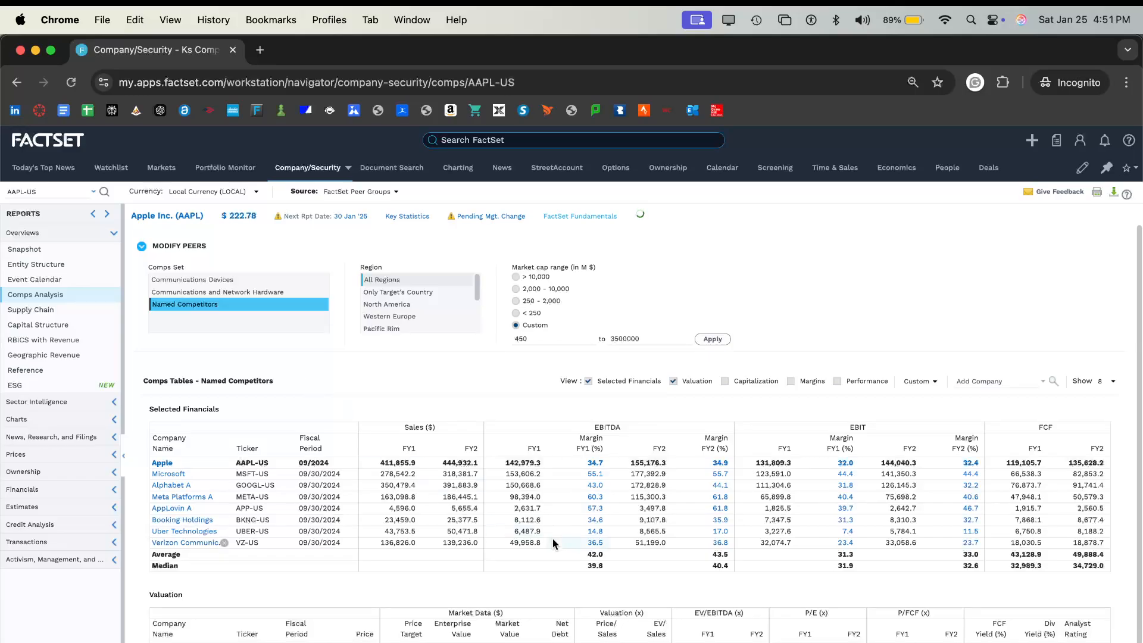
scroll(527, 487, "down", 1)
scroll(526, 487, "down", 1)
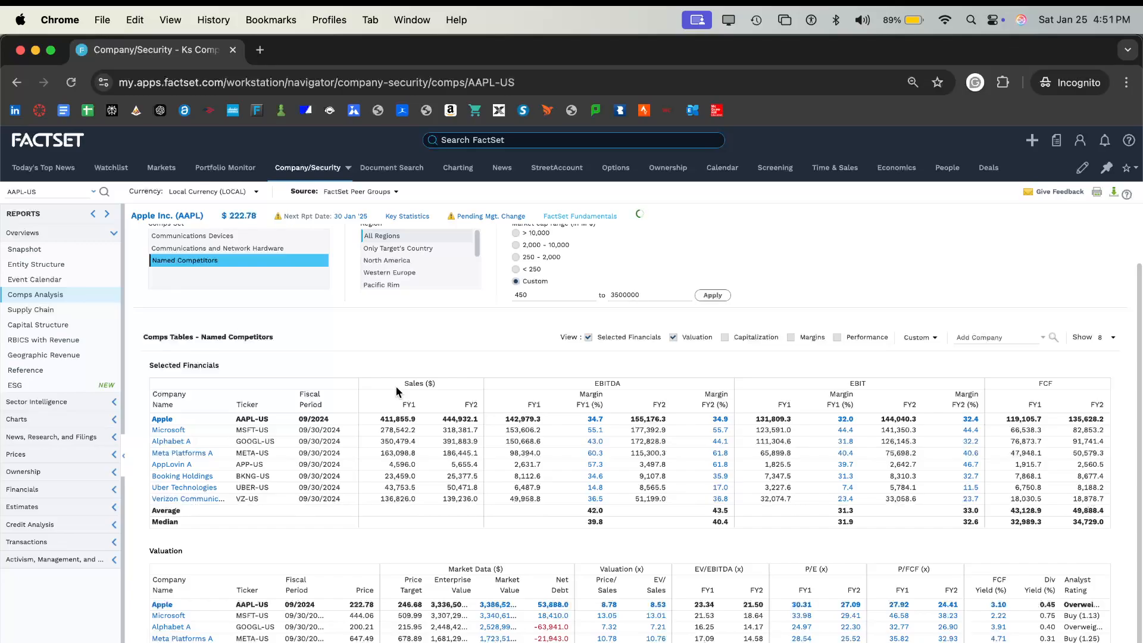
scroll(396, 387, "up", 2)
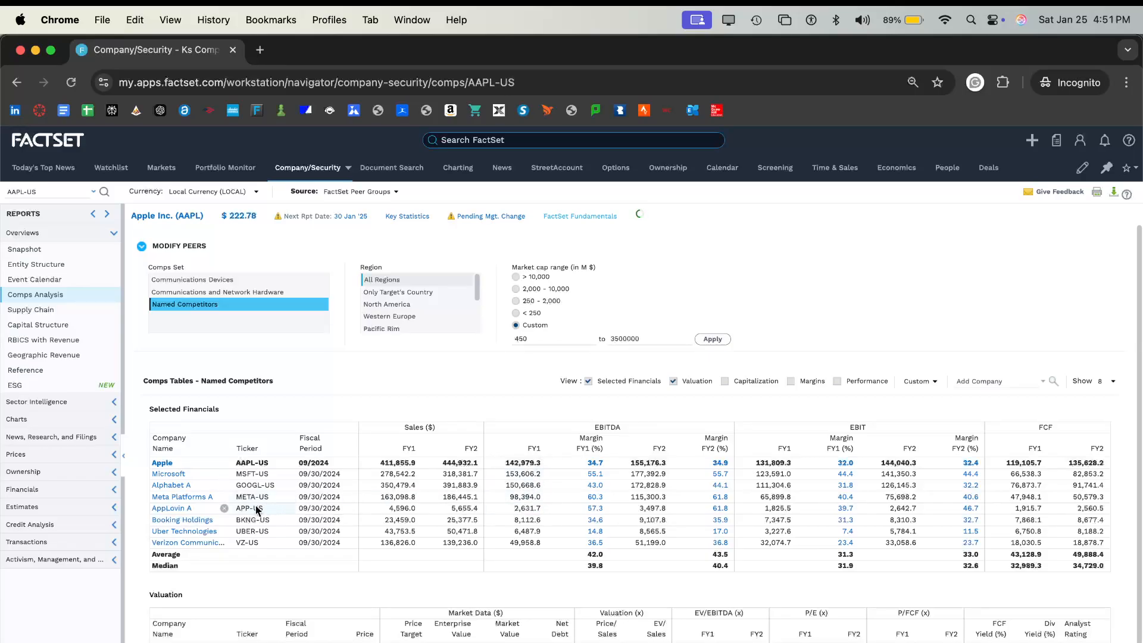
left_click(224, 510)
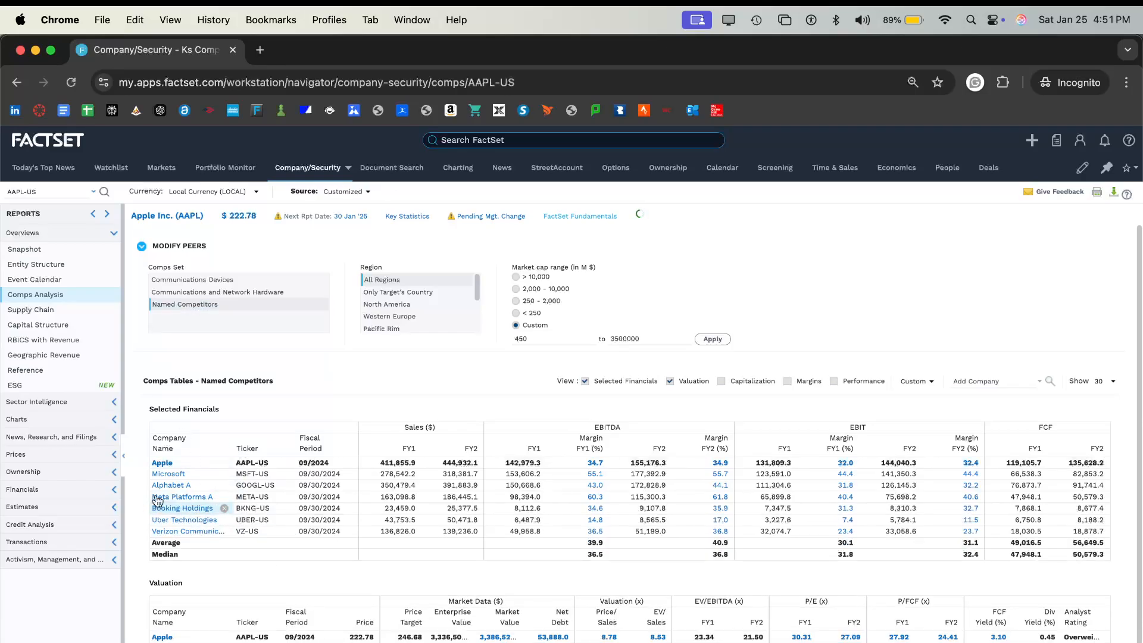
- Add Samsung Electronics (005930-KR) to the comps tables and review the updated Selected Financials and Valuation figures
left_click(991, 381)
scroll(221, 524, "down", 2)
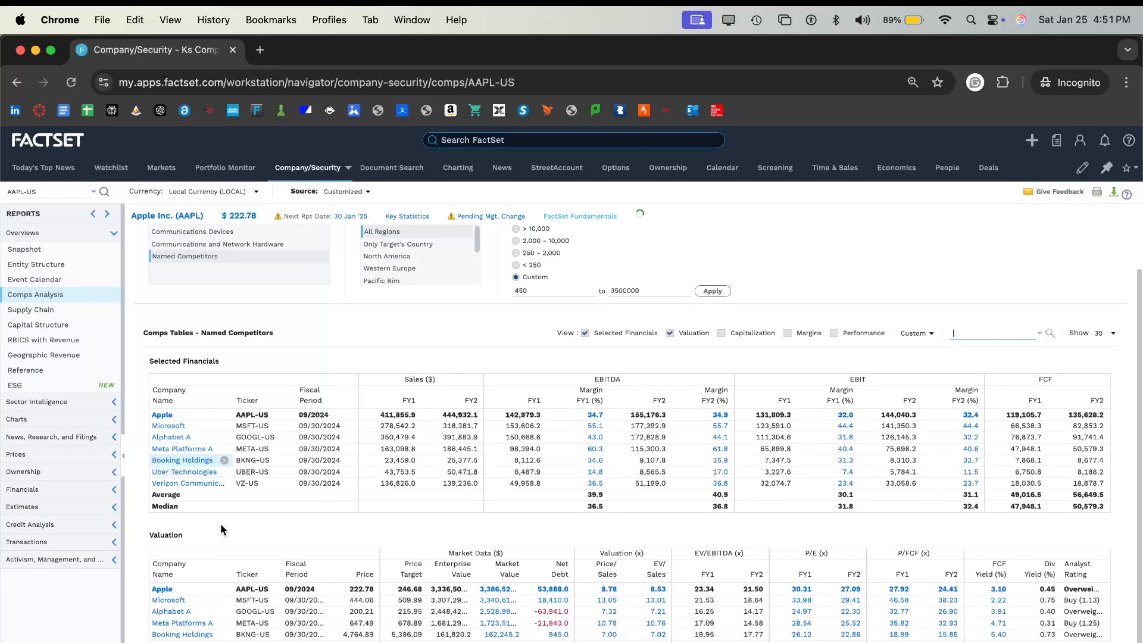
type("amzn-us")
key("Return")
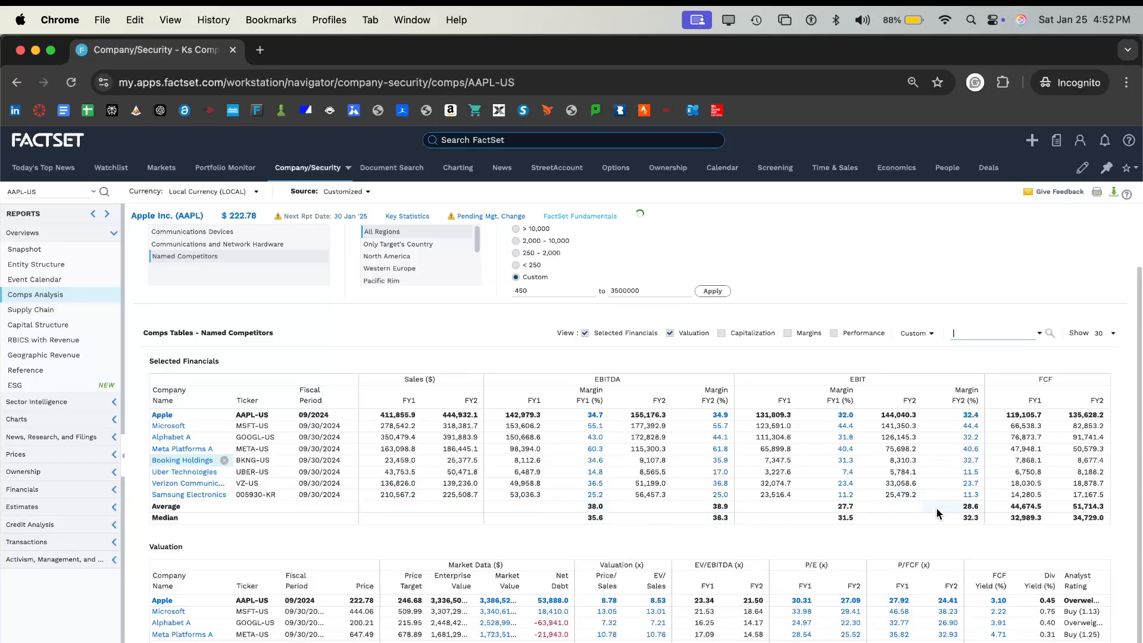
scroll(661, 494, "down", 1)
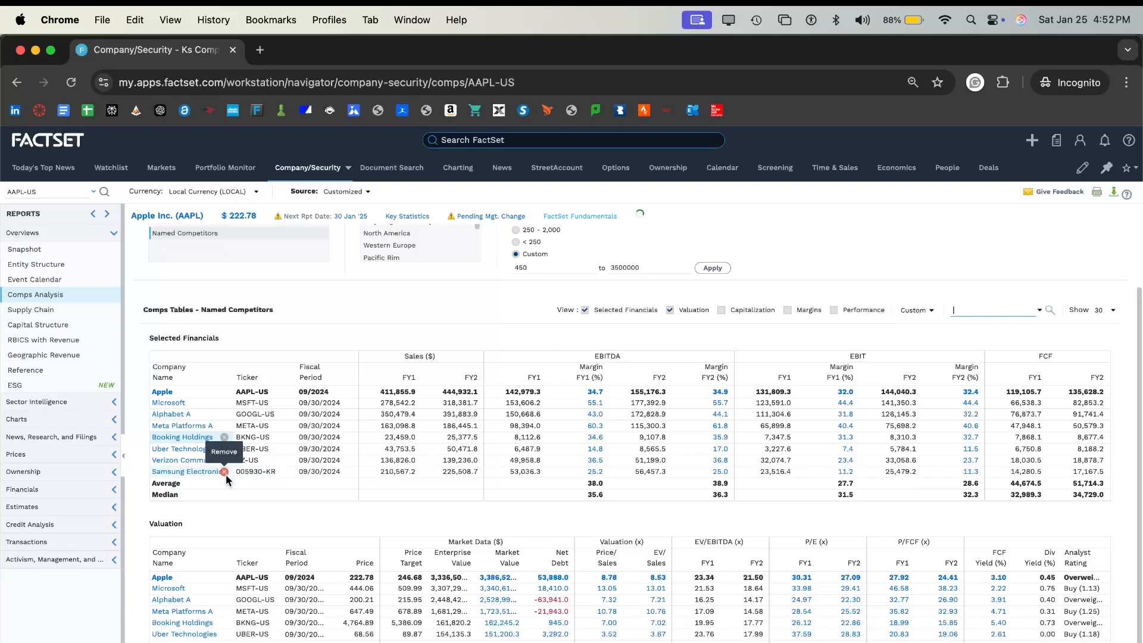
scroll(227, 474, "up", 1)
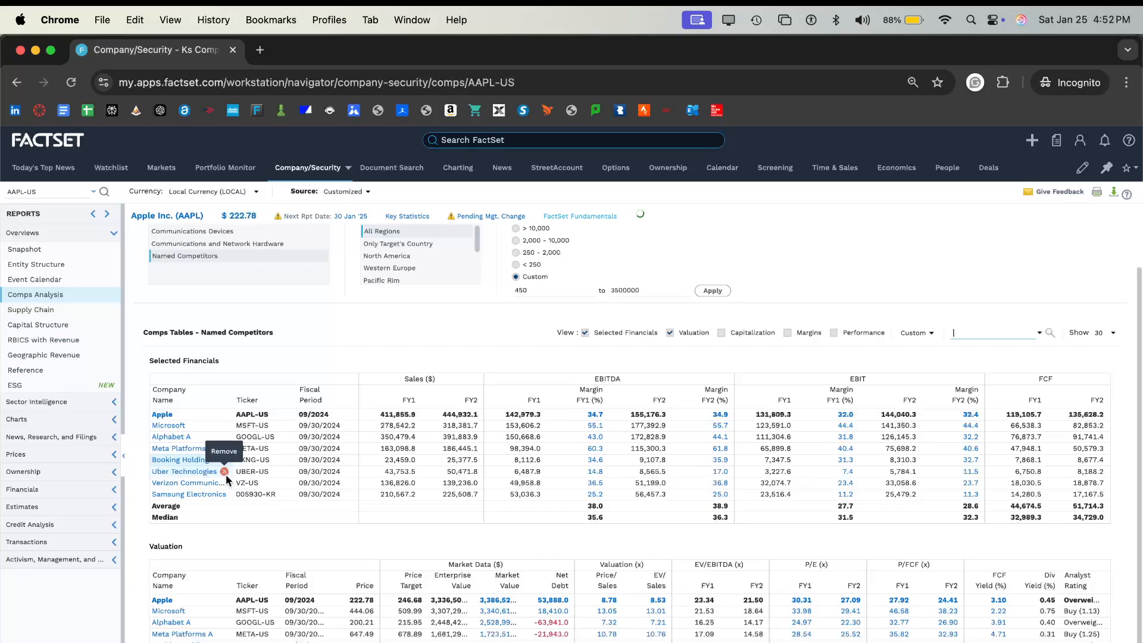
scroll(226, 474, "down", 1)
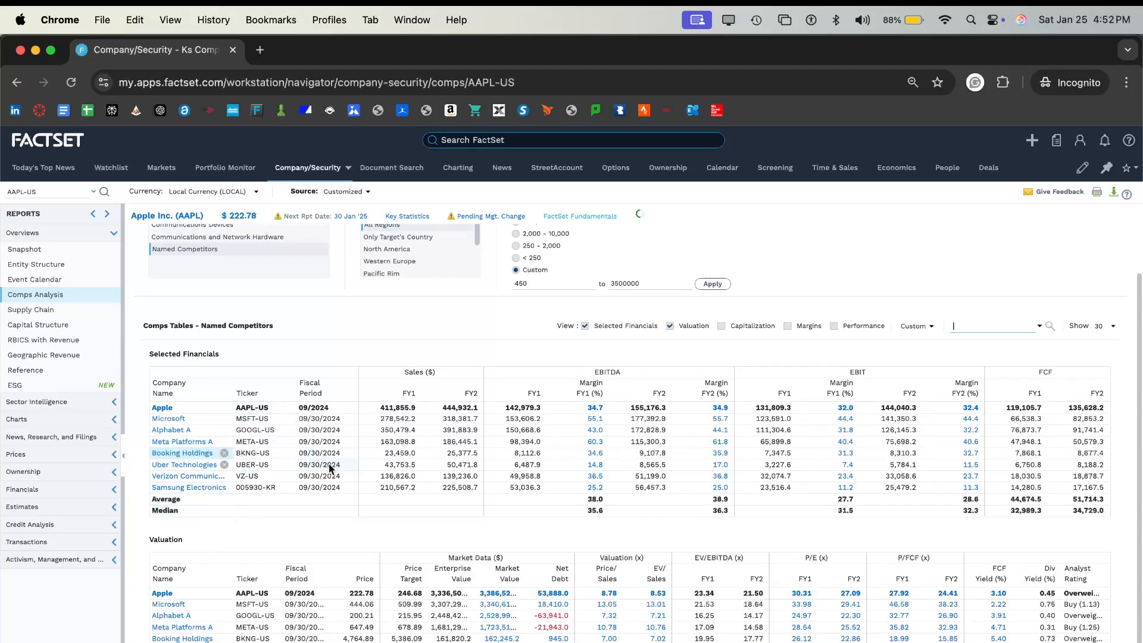
scroll(225, 476, "down", 1)
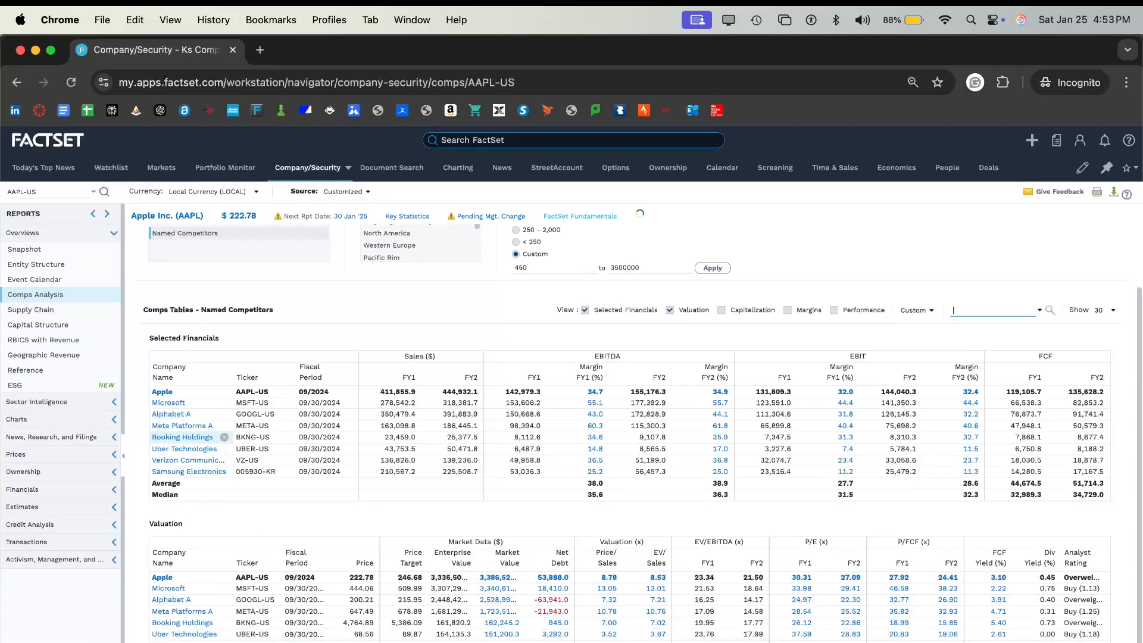
- Switch to the Blank GUIC Modeling workbook in Excel and open its Comparable Company Analysis Input sheet
key("super+Tab")
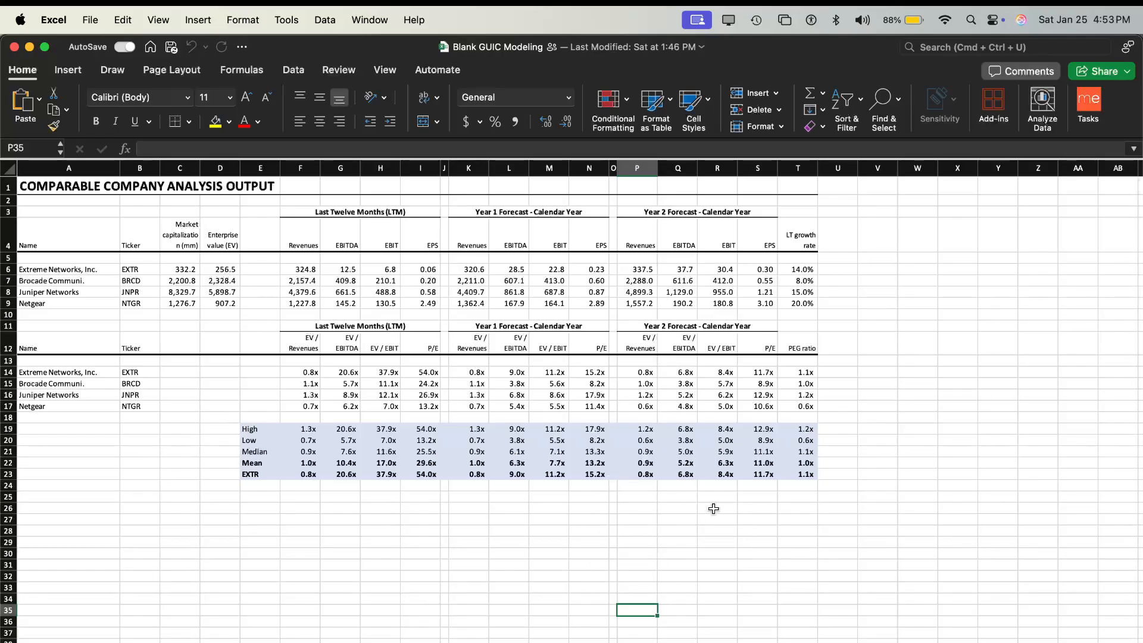
left_click(830, 483)
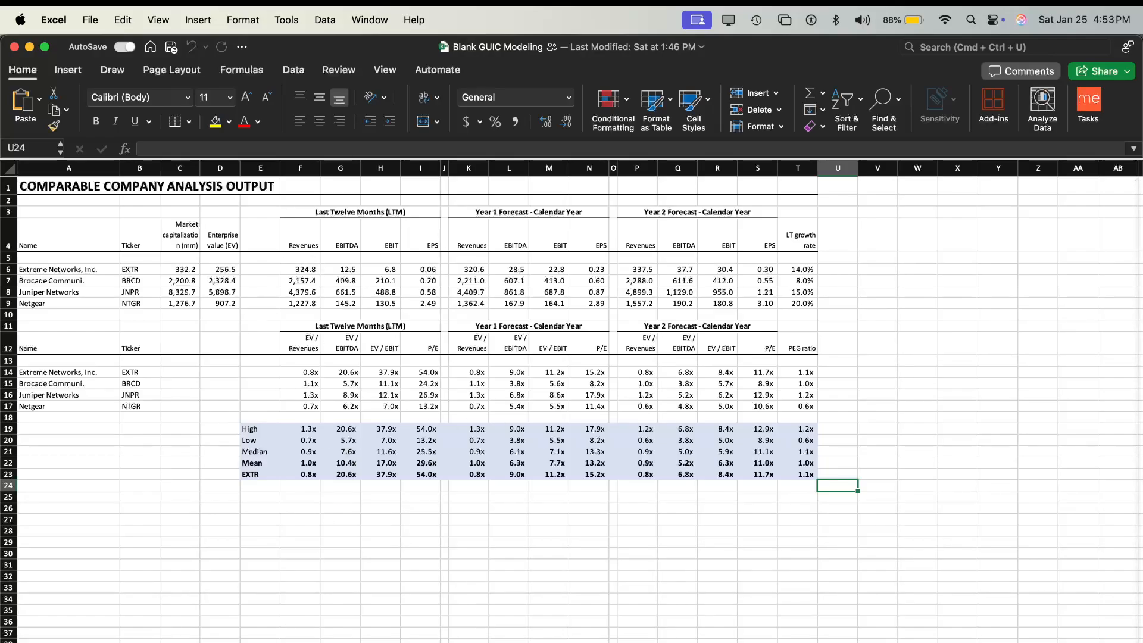
left_click(672, 642)
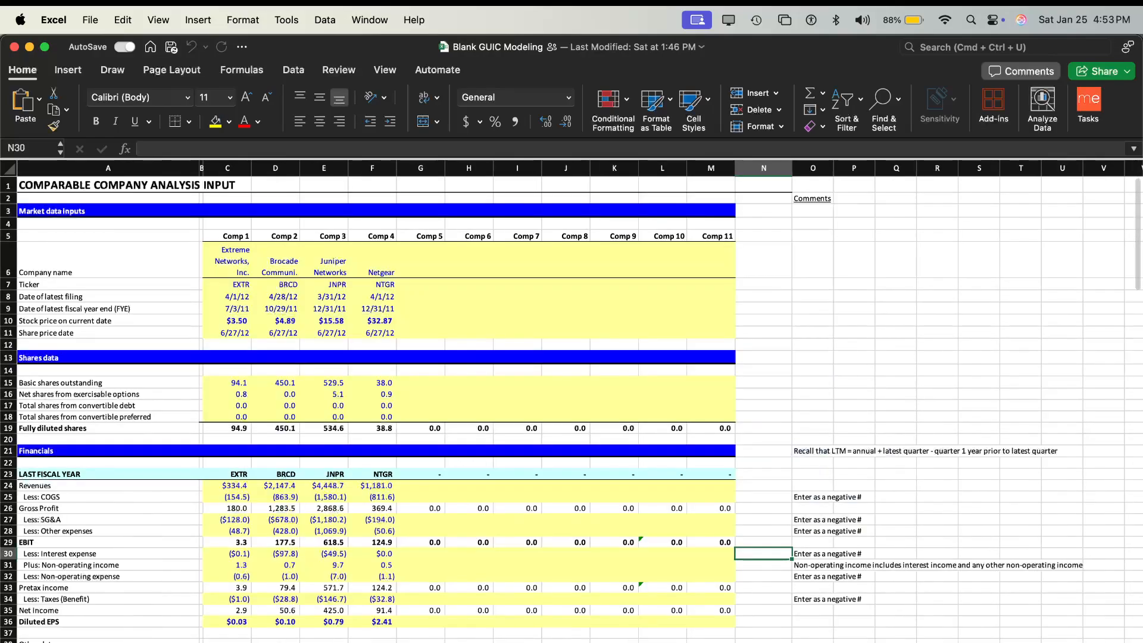
- Examine the filled Comp 1 to Comp 4 columns on the input sheet, from Extreme Networks to Netgear
left_click(234, 273)
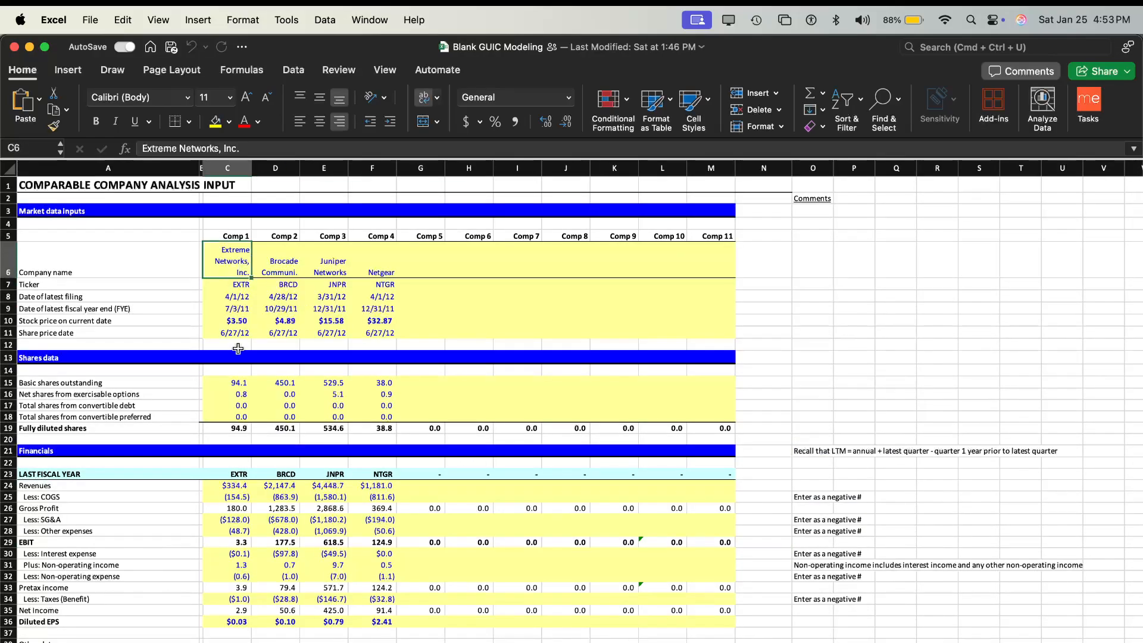
scroll(238, 348, "down", 3)
scroll(238, 349, "up", 3)
scroll(238, 349, "right", 1)
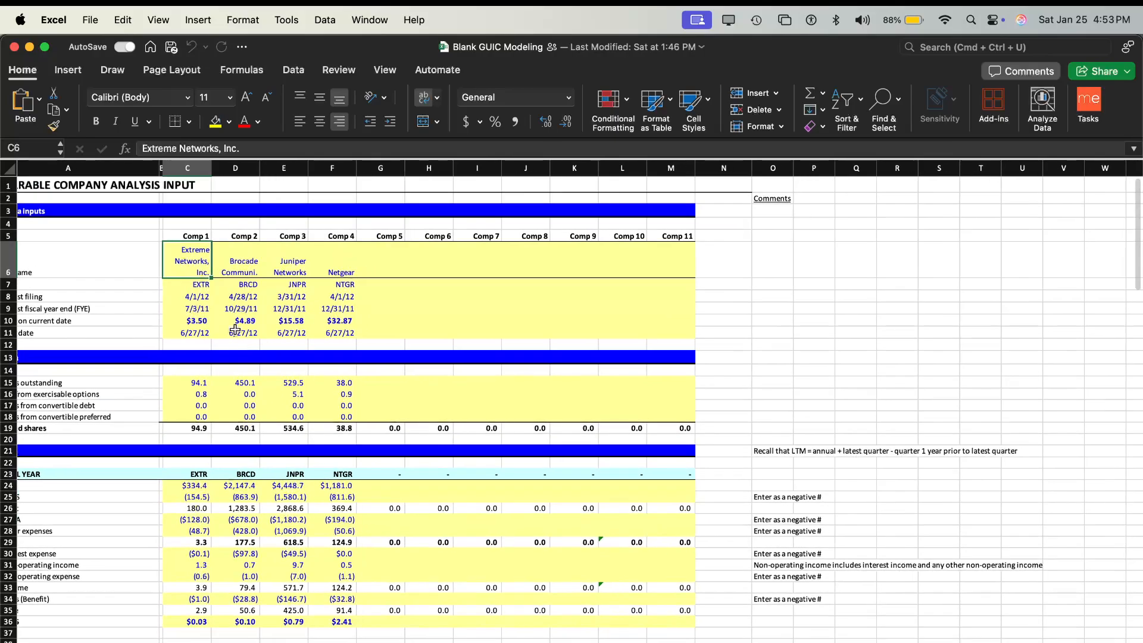
scroll(190, 288, "down", 2)
scroll(189, 289, "left", 1)
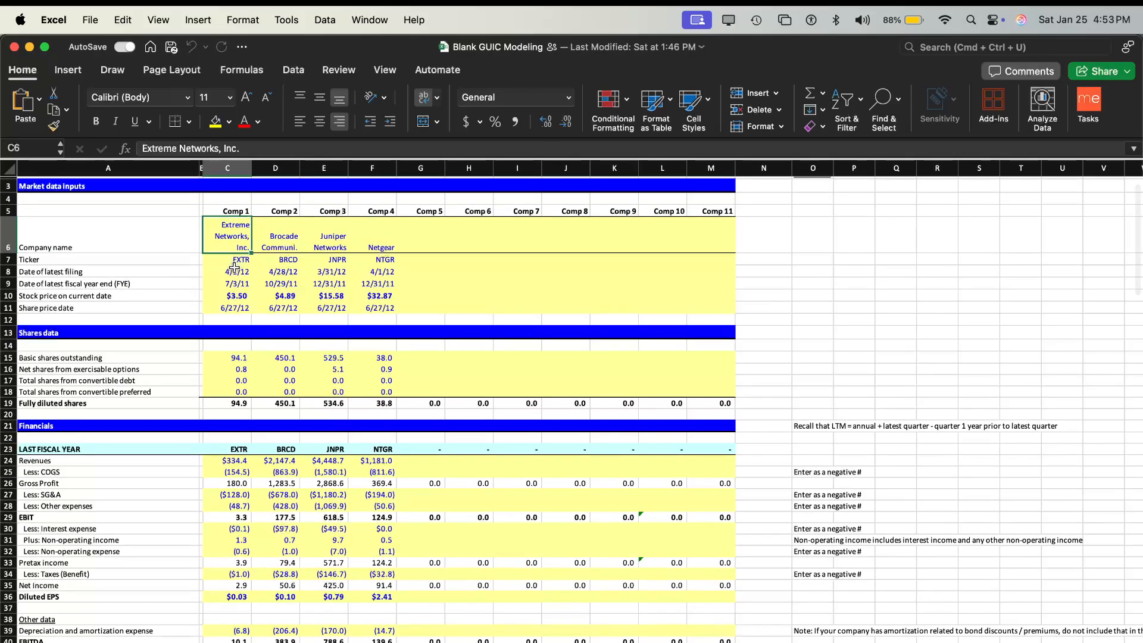
left_click(233, 168)
left_click(264, 247)
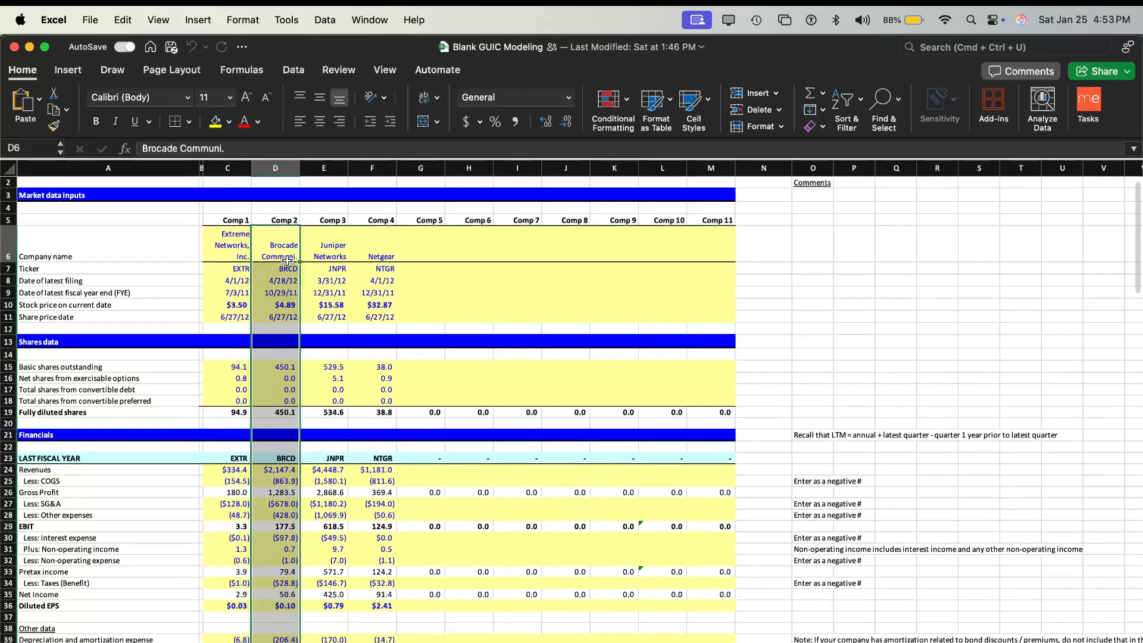
left_click(327, 249)
left_click(374, 253)
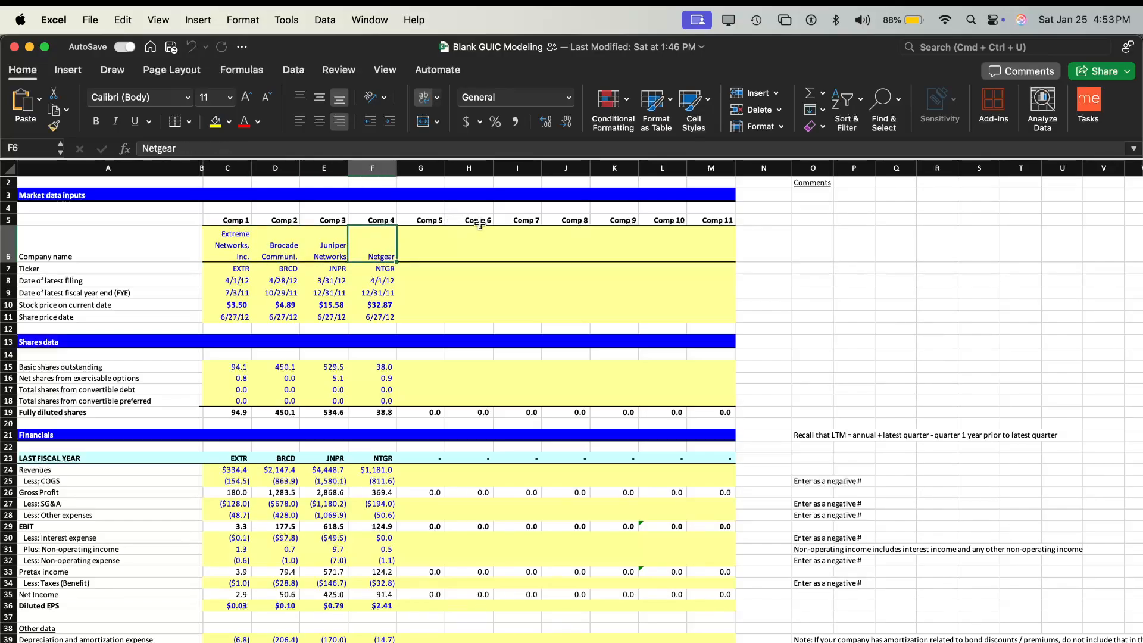
- Inspect the empty Comp 5, Comp 6 and Comp 7 columns and return to the first two comps' entries
left_click(421, 168)
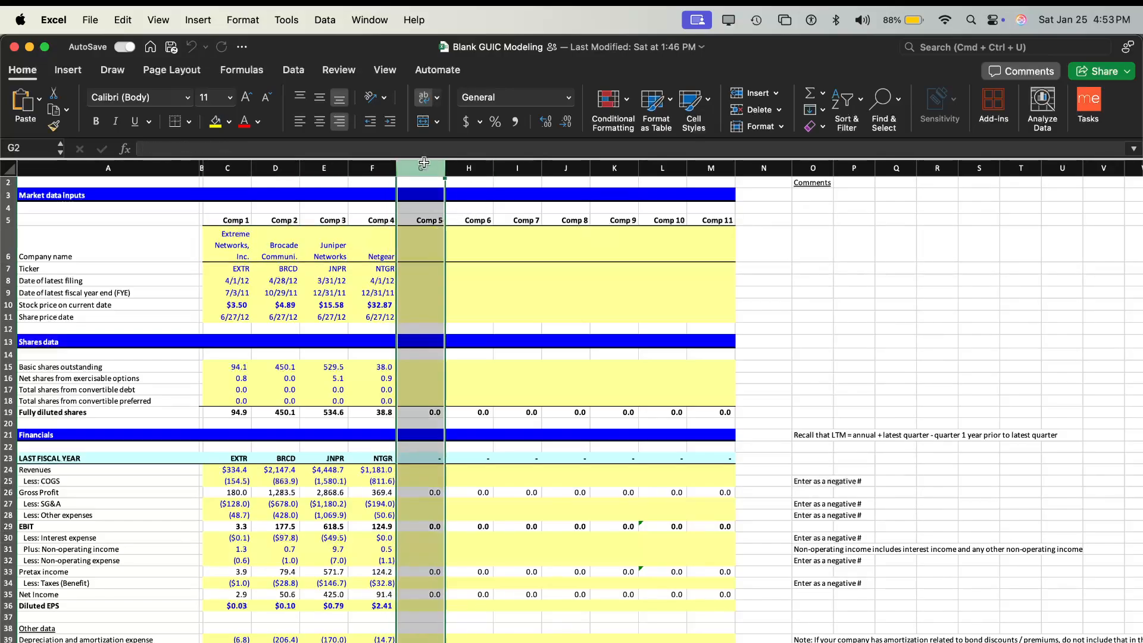
left_click(469, 165)
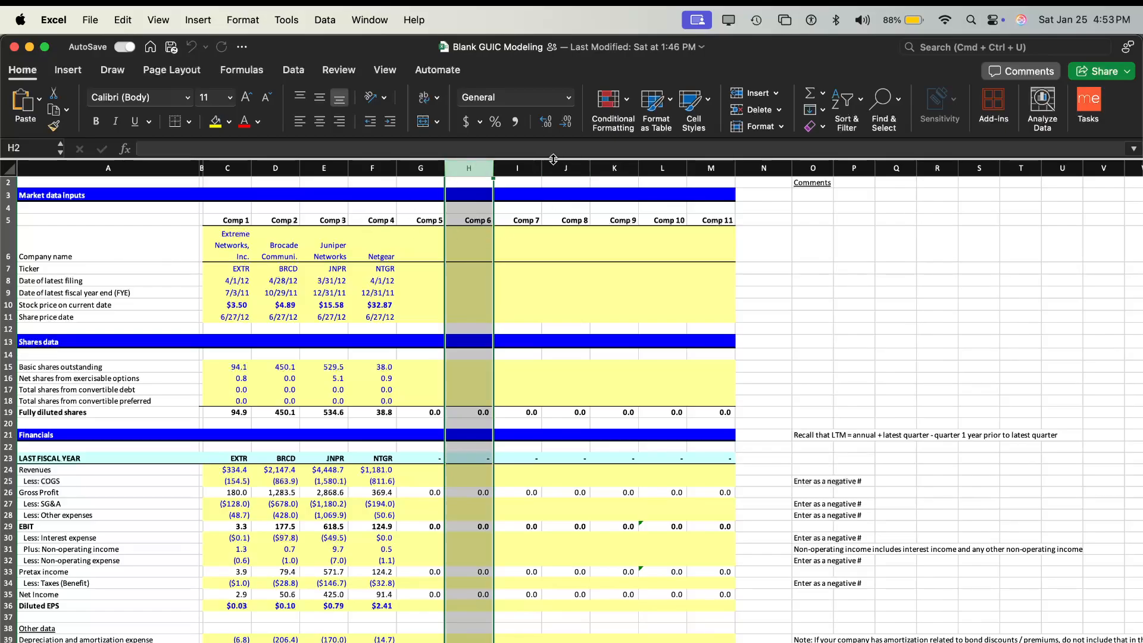
left_click(528, 164)
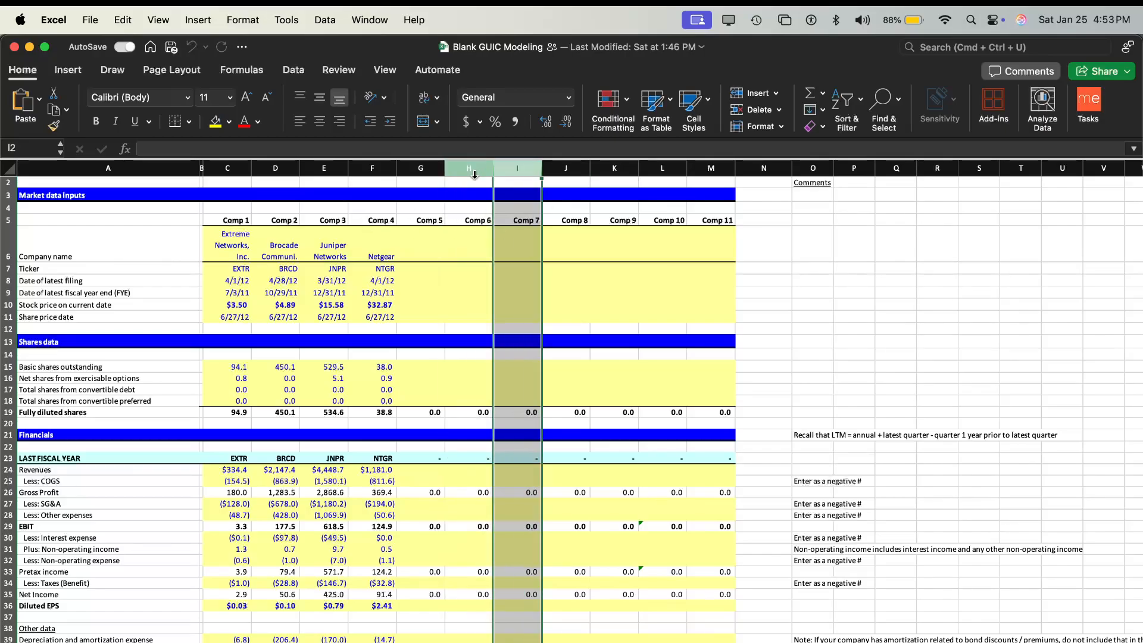
left_click(229, 164)
left_click(277, 250)
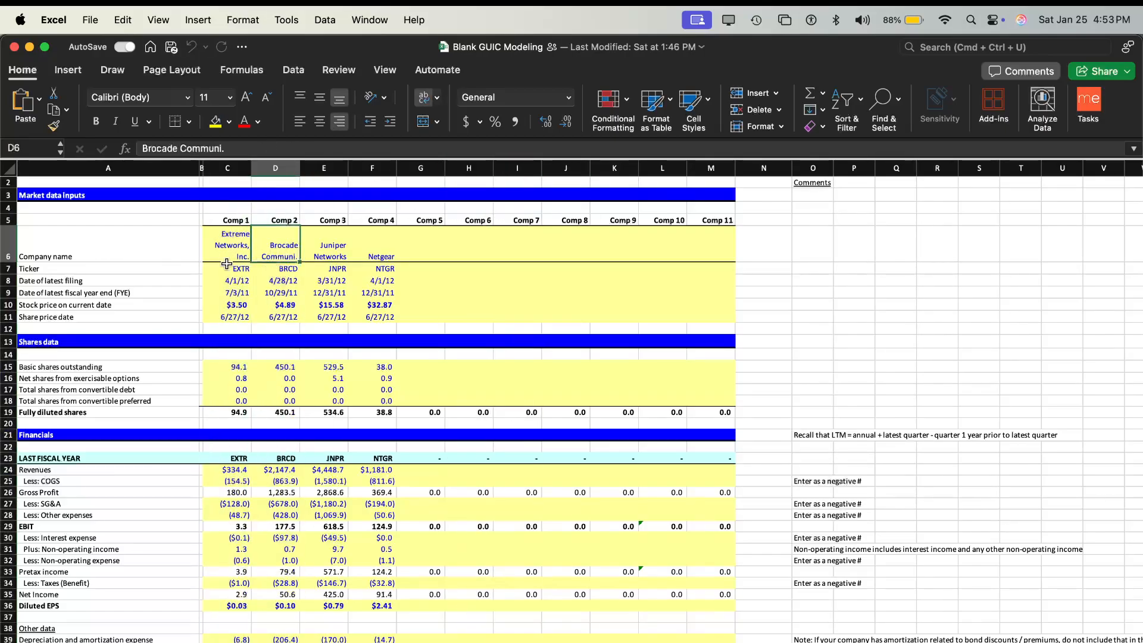
- Examine the market data, shares data and last fiscal year entries for Comp 1 to Comp 4 on the input sheet
scroll(226, 264, "down", 1)
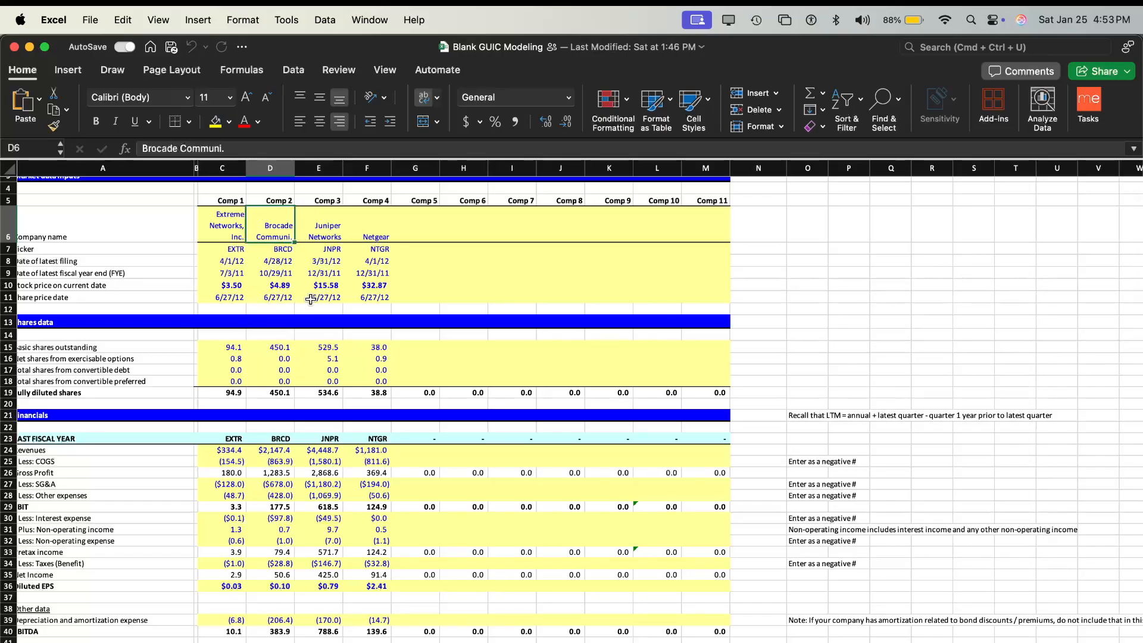
scroll(230, 243, "left", 1)
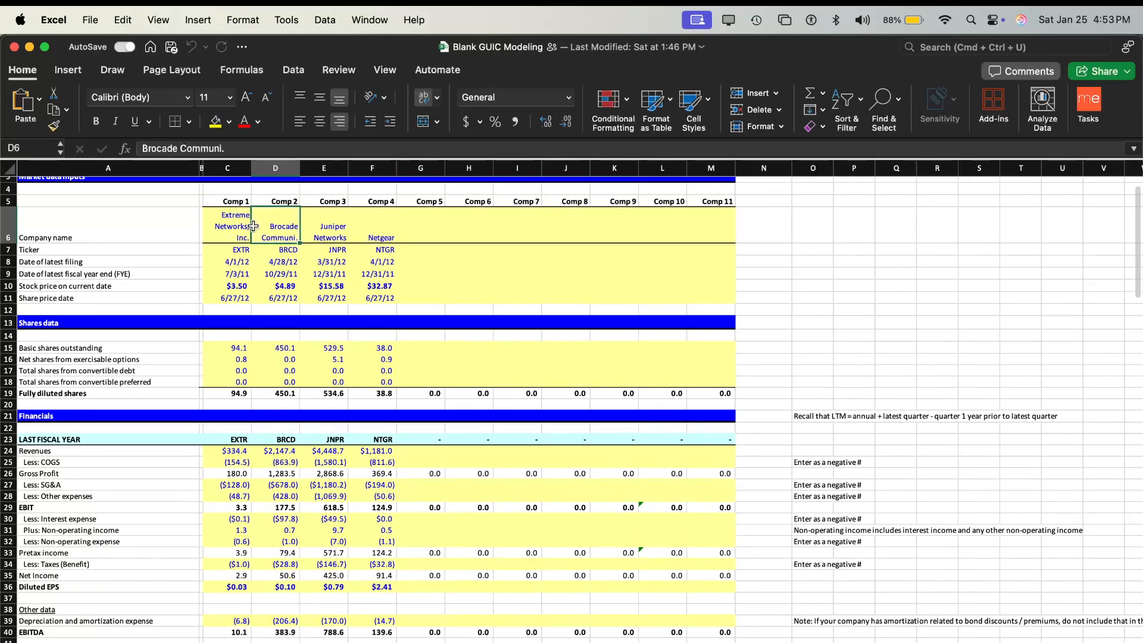
scroll(273, 256, "up", 1)
left_click(296, 281)
scroll(296, 282, "down", 3)
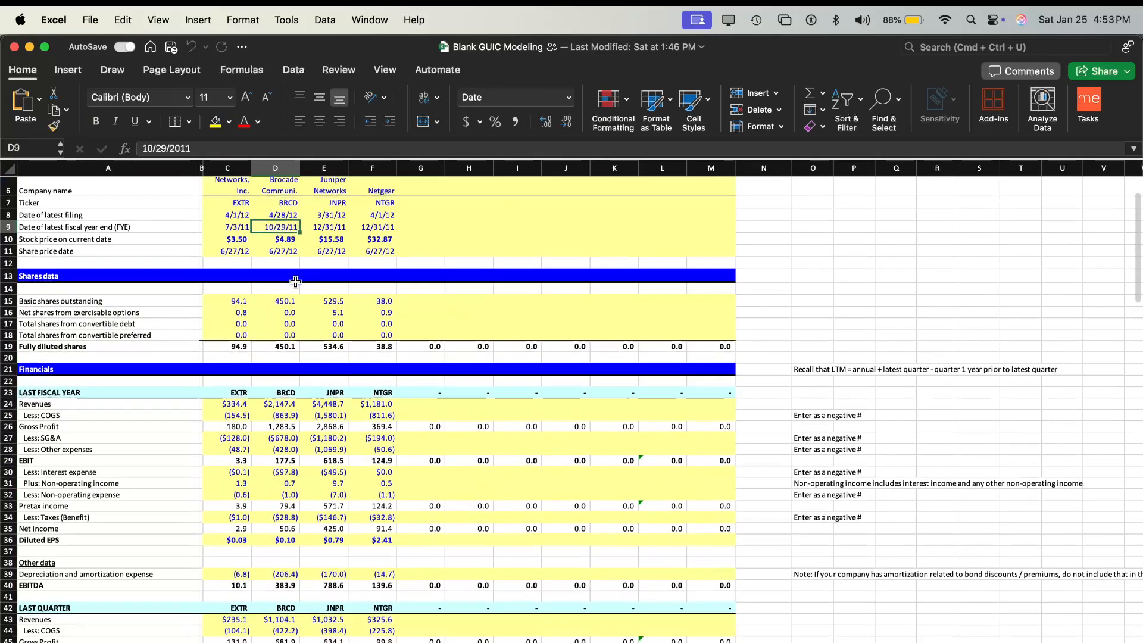
scroll(296, 282, "down", 3)
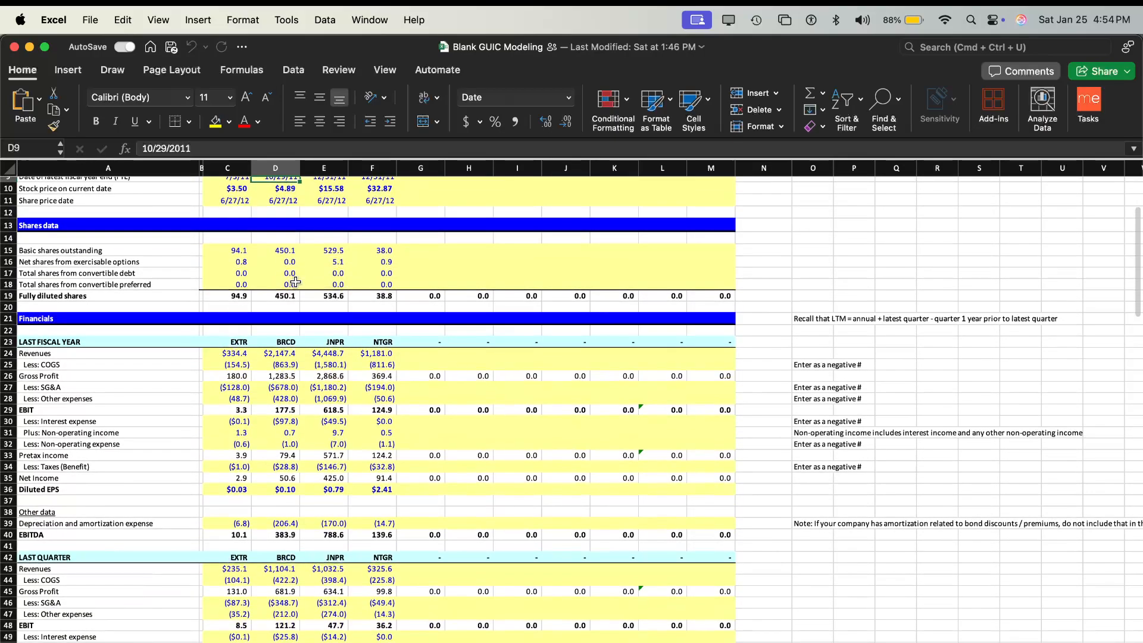
left_click(244, 354)
scroll(244, 353, "up", 3)
scroll(244, 353, "up", 3)
scroll(228, 277, "left", 1)
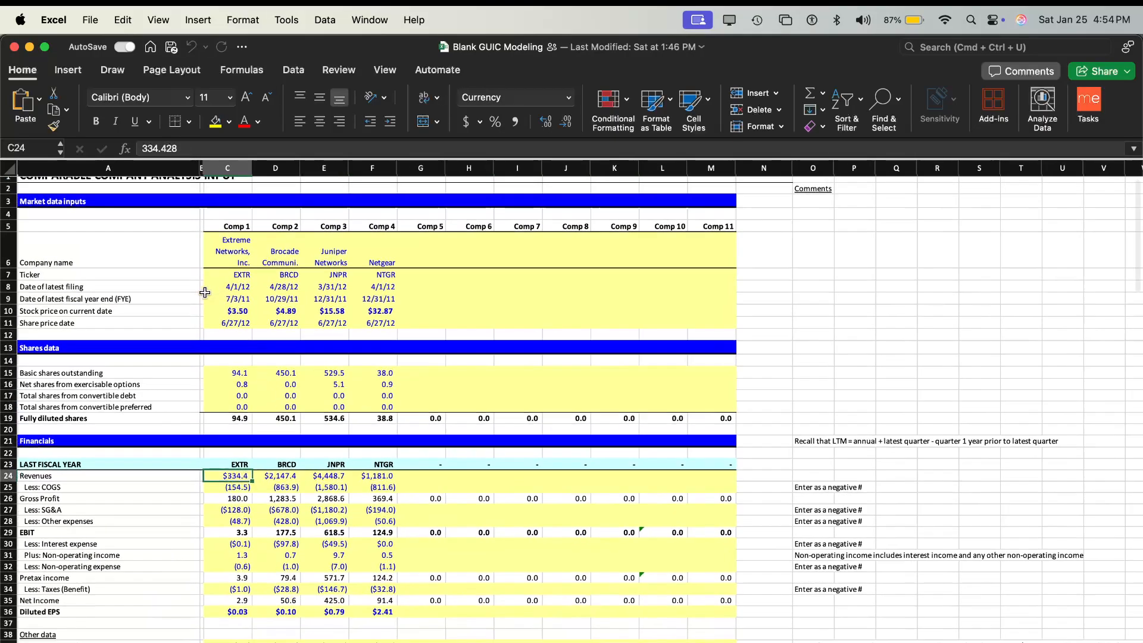
- Review the Last Fiscal Year, Last Quarter and Last Quarter Minus 1 Year financials of the four comps
scroll(248, 360, "down", 5)
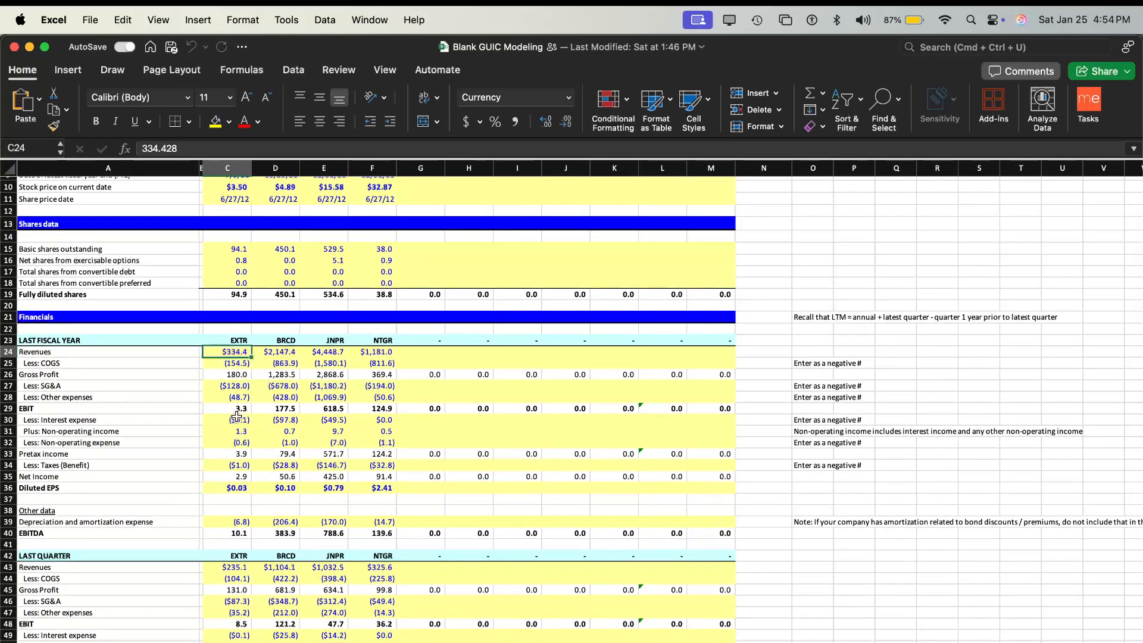
scroll(237, 417, "down", 1)
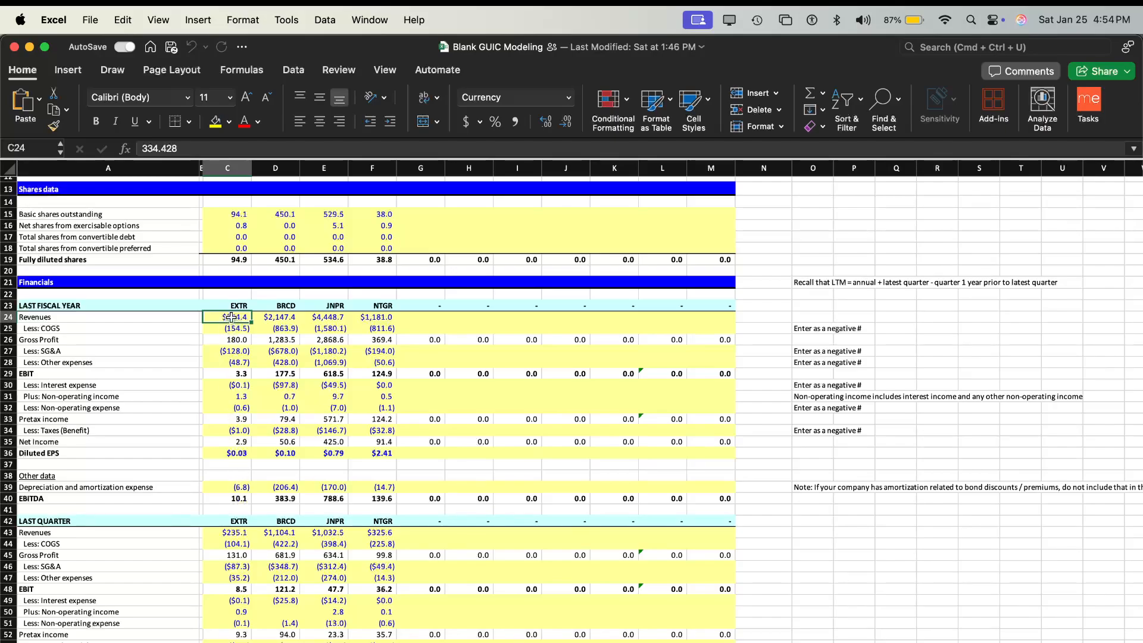
scroll(229, 348, "down", 3)
scroll(230, 355, "down", 4)
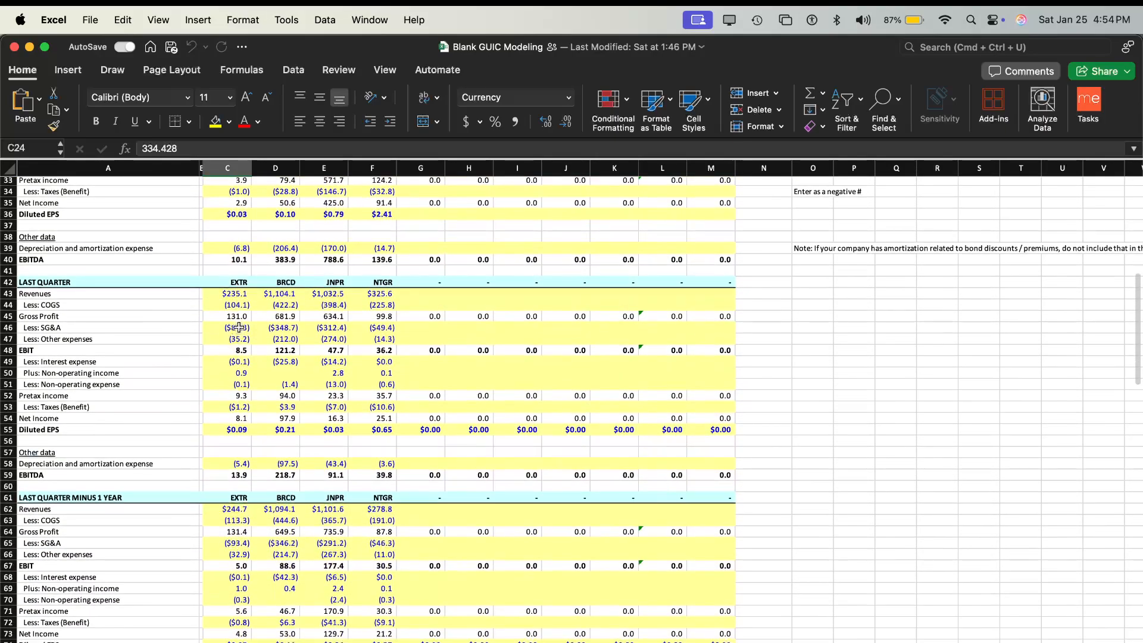
scroll(94, 409, "up", 7)
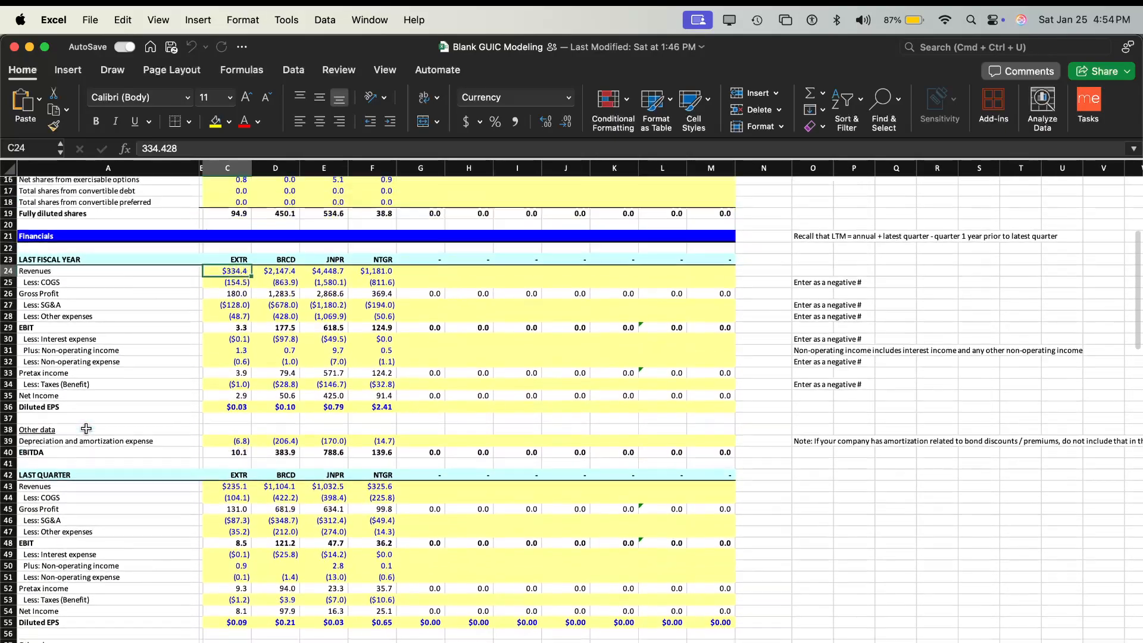
- Switch to FactSet in Chrome, open Apple's Income Statement report and set its periods to Fiscal Quarters
key("super+Tab")
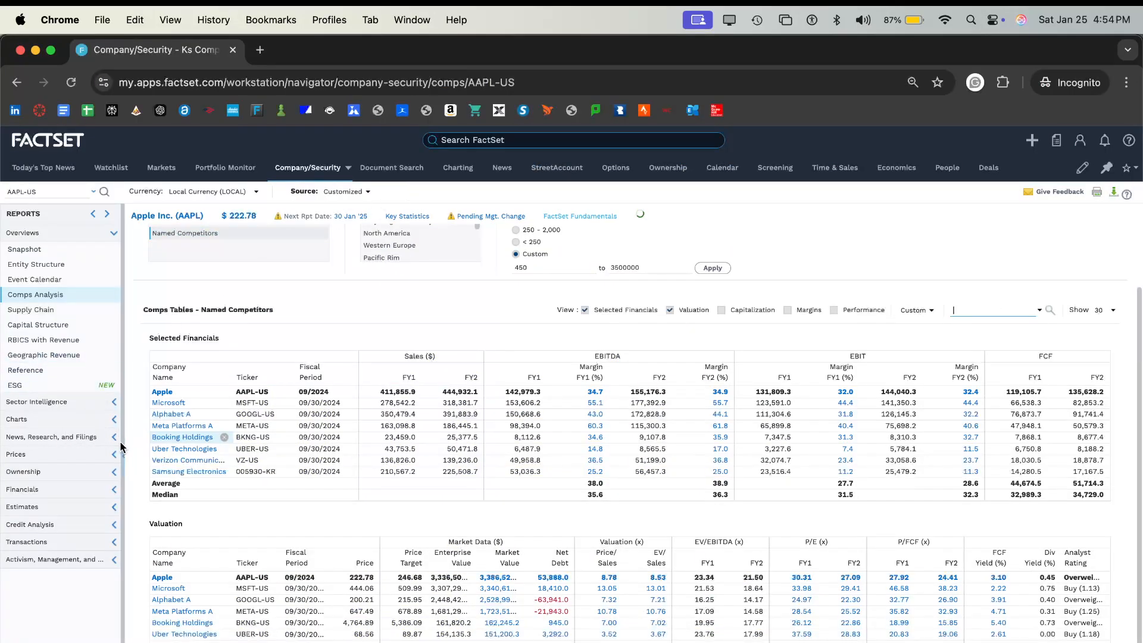
left_click(114, 490)
left_click(96, 521)
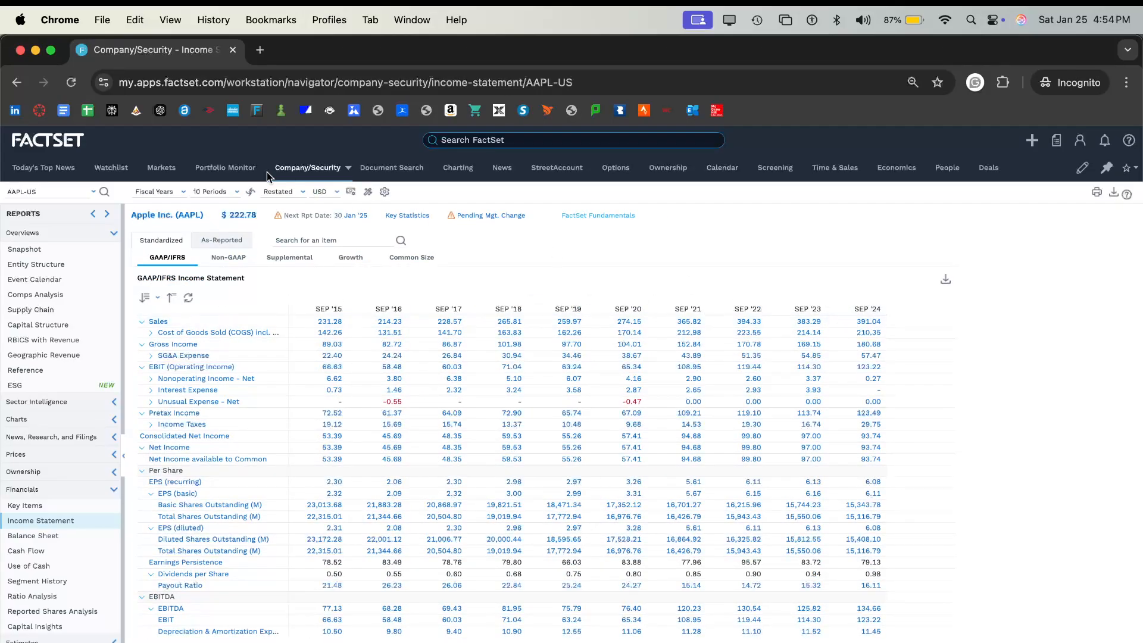
left_click(184, 193)
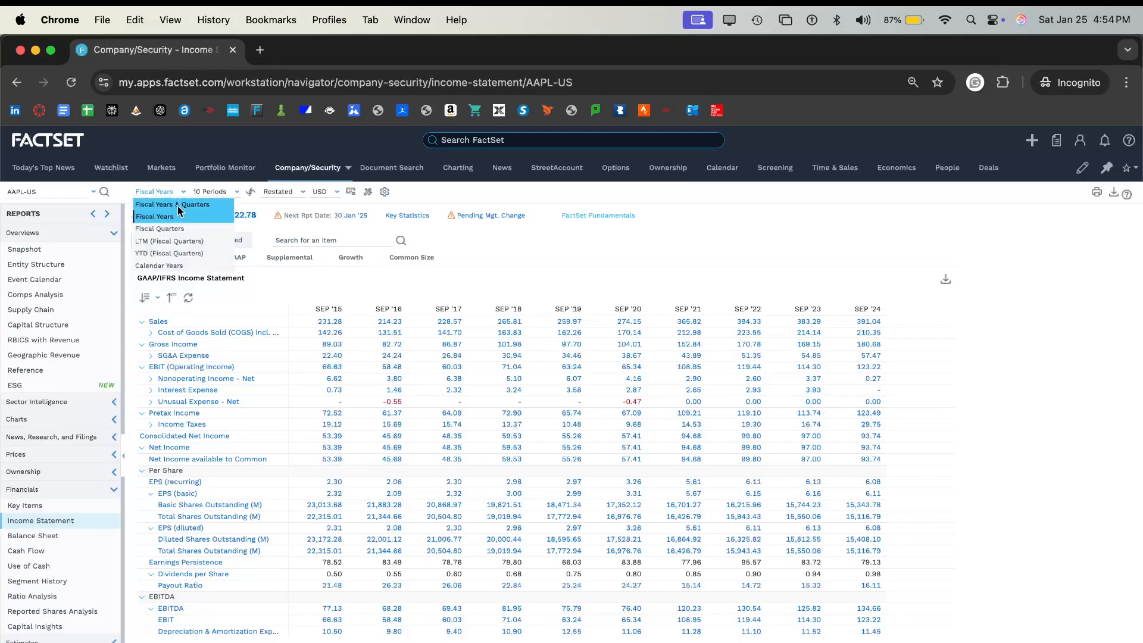
left_click(192, 230)
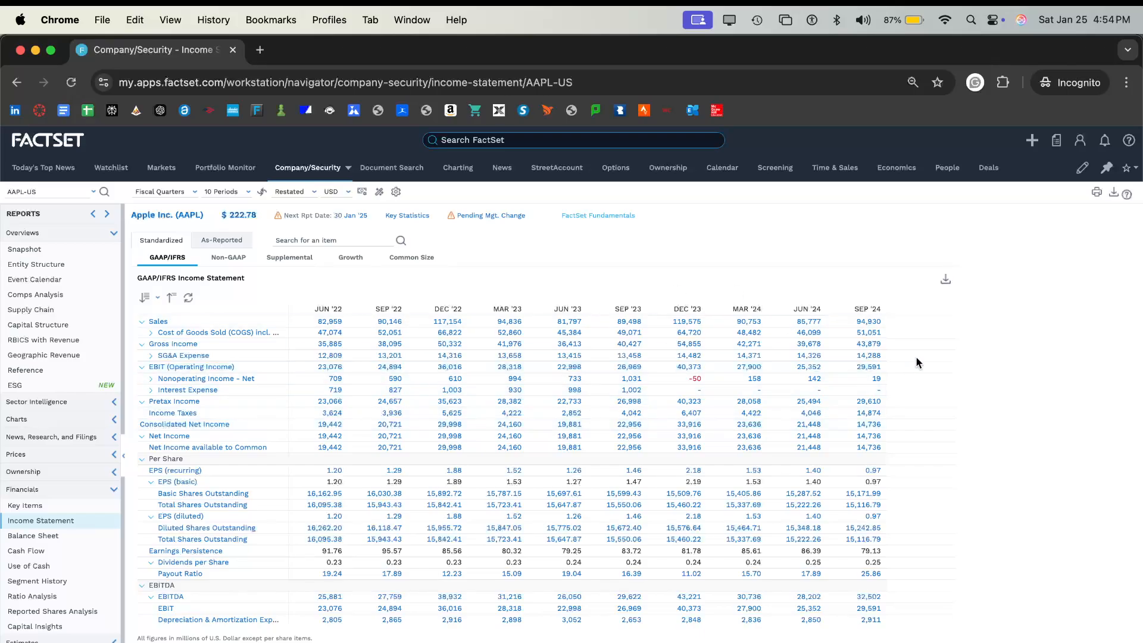
- Check the workbook's Last Quarter and Last Quarter Minus 1 Year sections against Apple's quarterly income statement in FactSet
key("super+Tab")
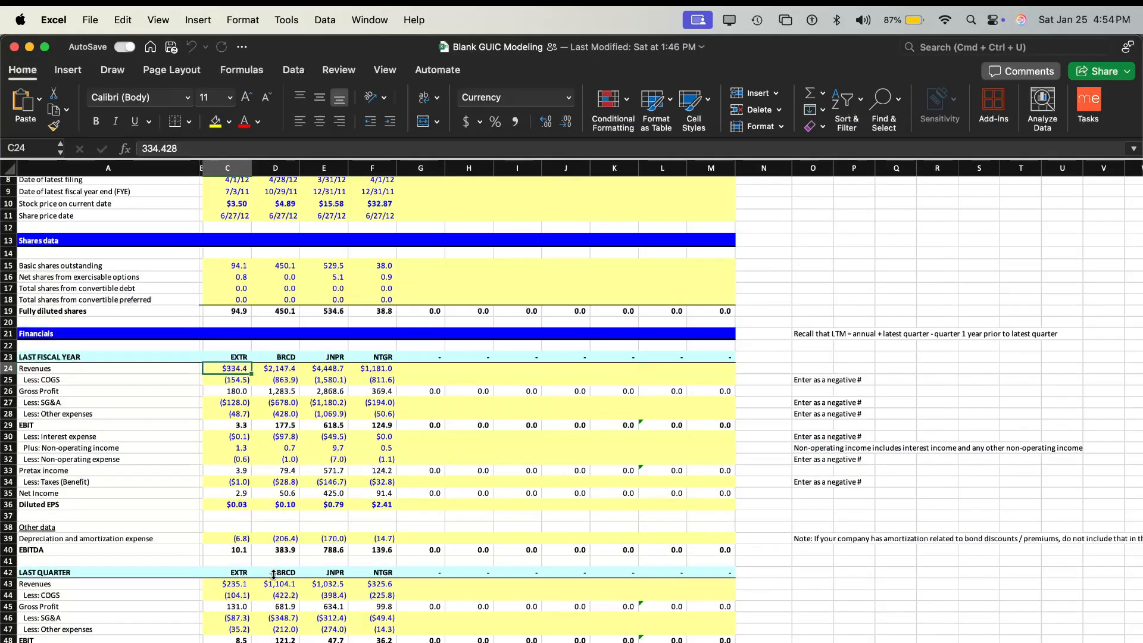
scroll(274, 572, "down", 7)
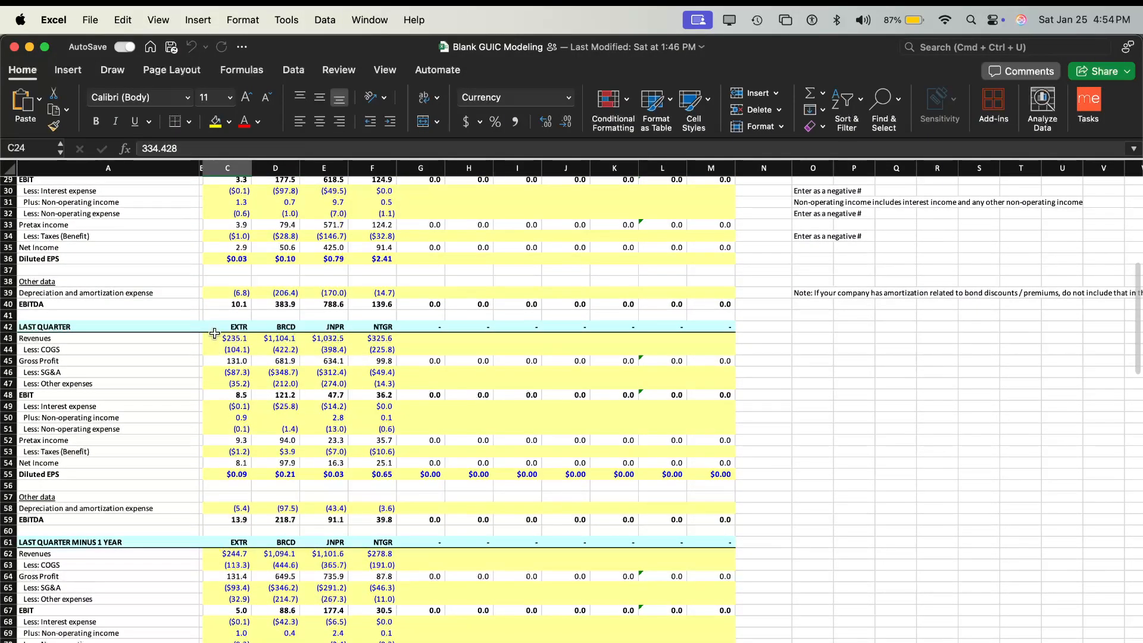
scroll(216, 357, "down", 6)
scroll(228, 470, "down", 5)
scroll(203, 286, "up", 2)
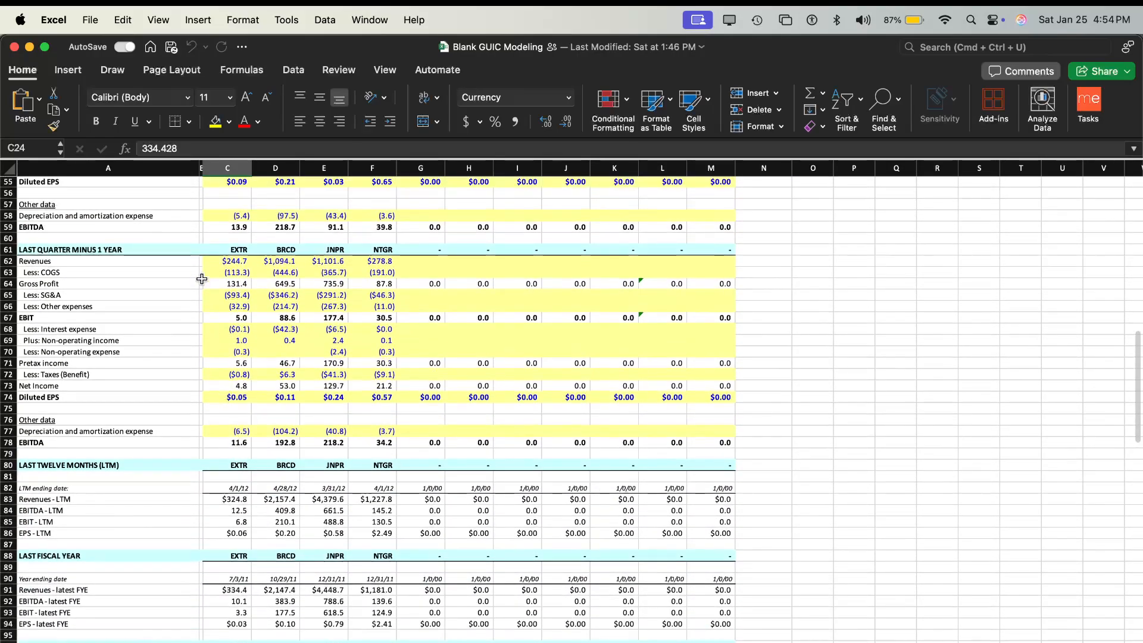
key("super+Tab")
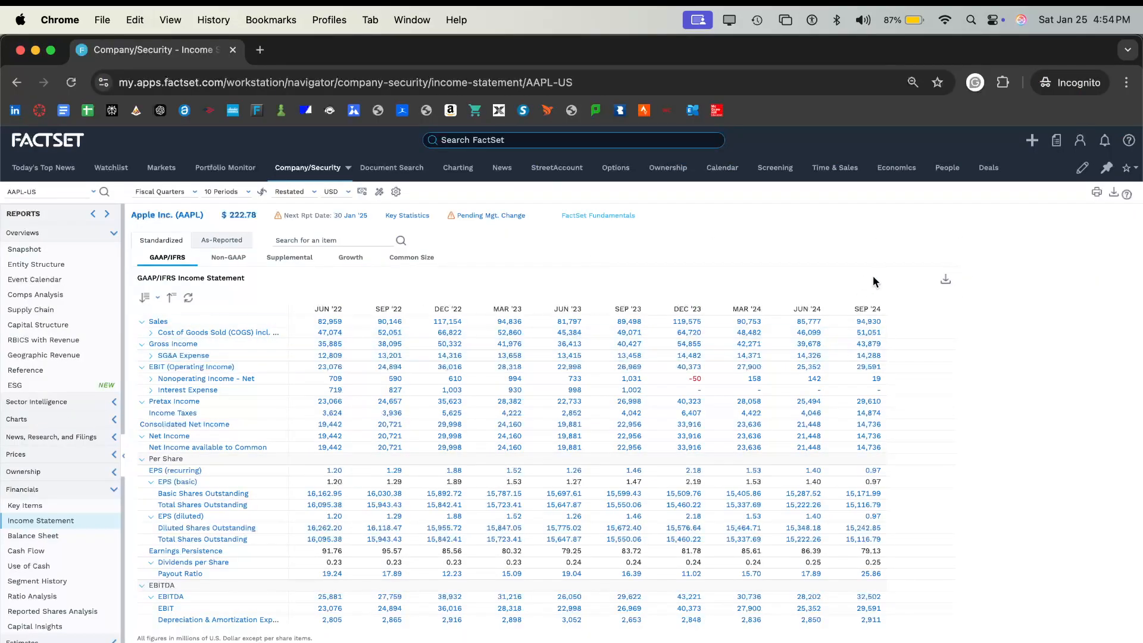
- Return to the Excel workbook and examine the Year 1 and Year 2 forecast, long-term growth rate and balance sheet sections
key("super+Tab")
scroll(497, 429, "down", 12)
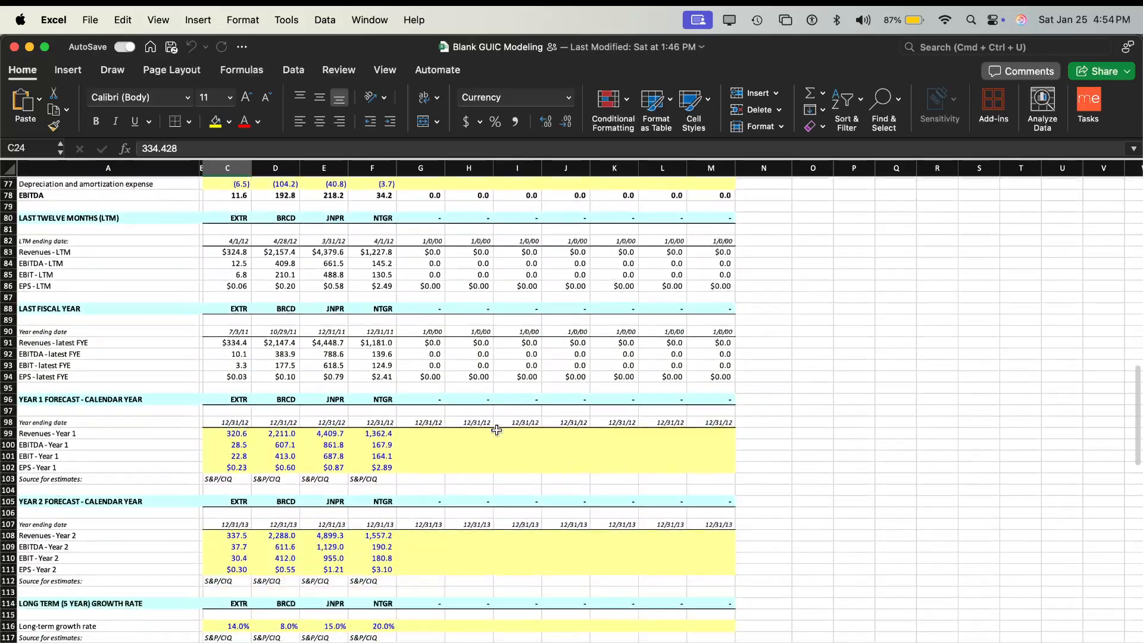
left_click_drag(239, 284, 238, 318)
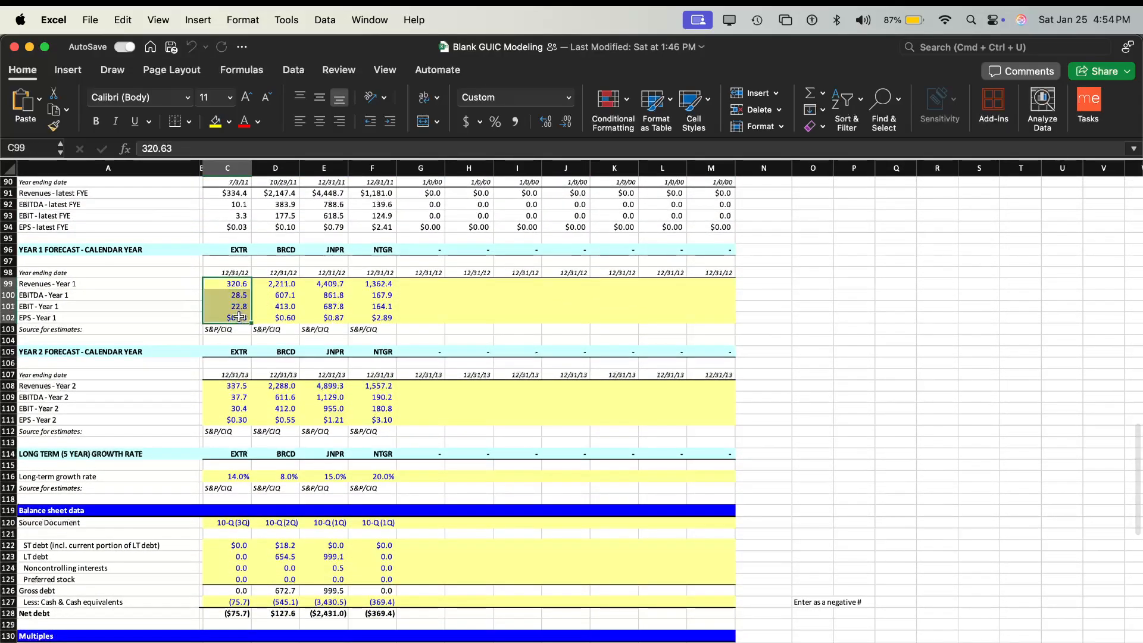
left_click(416, 313)
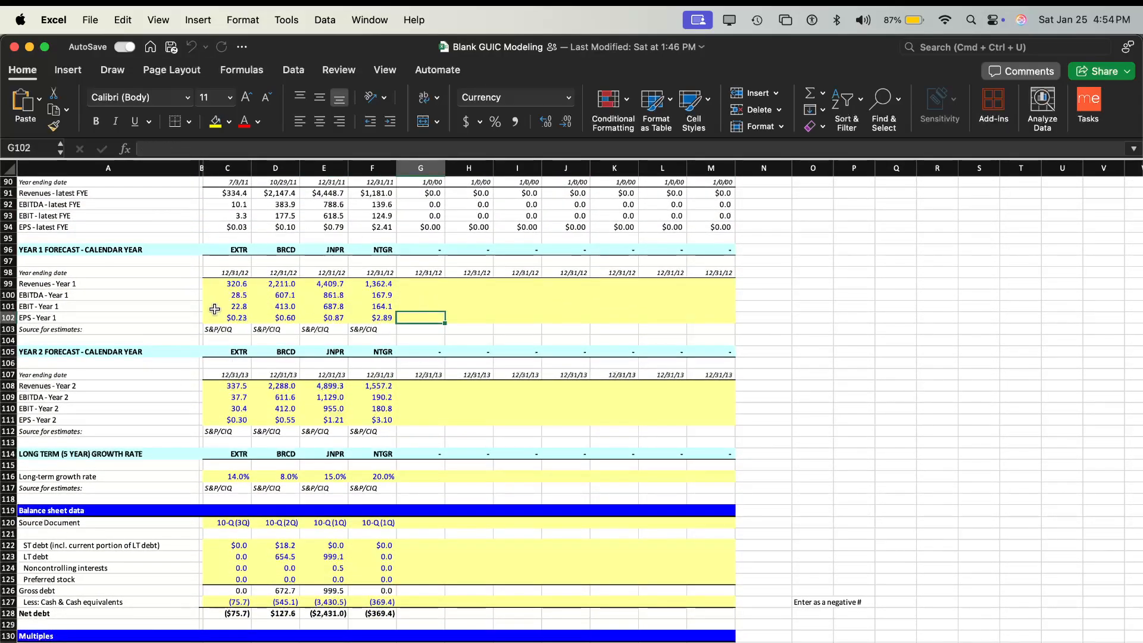
scroll(221, 297, "down", 6)
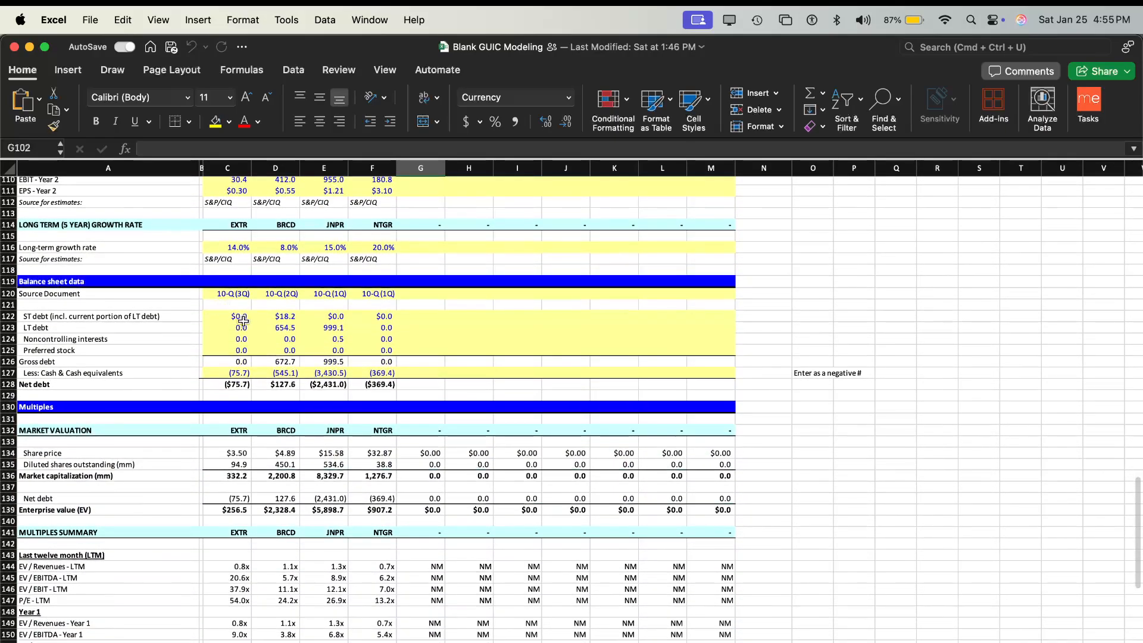
scroll(247, 321, "up", 2)
scroll(249, 321, "up", 3)
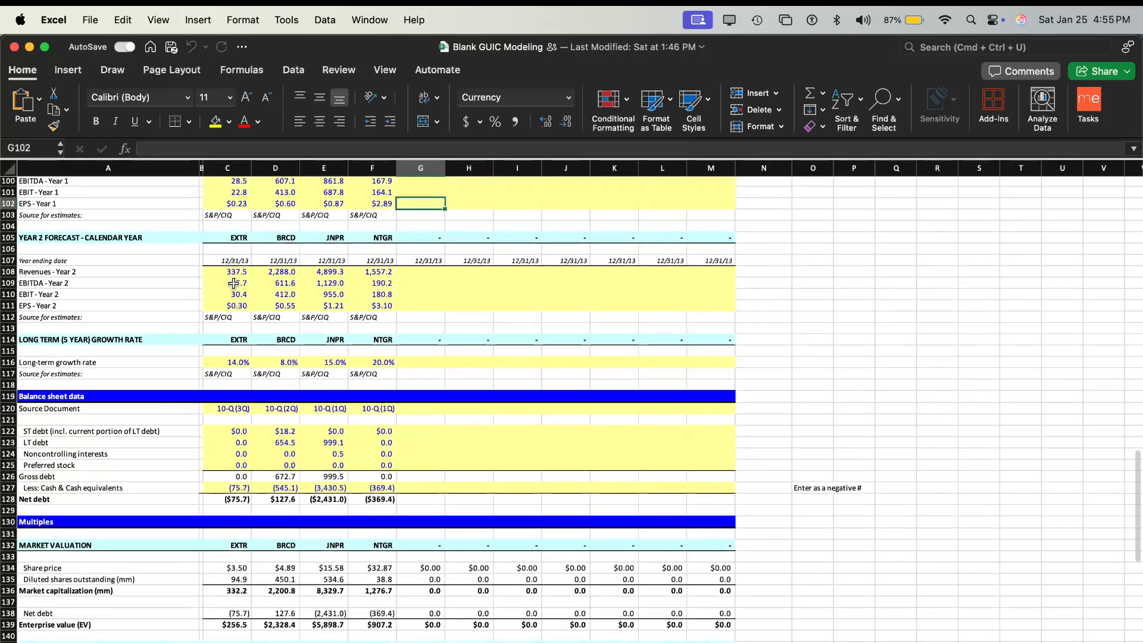
- Review the Multiples Summary and inspect the formula behind Extreme Networks' LTM EV / EBIT multiple
scroll(231, 411, "down", 15)
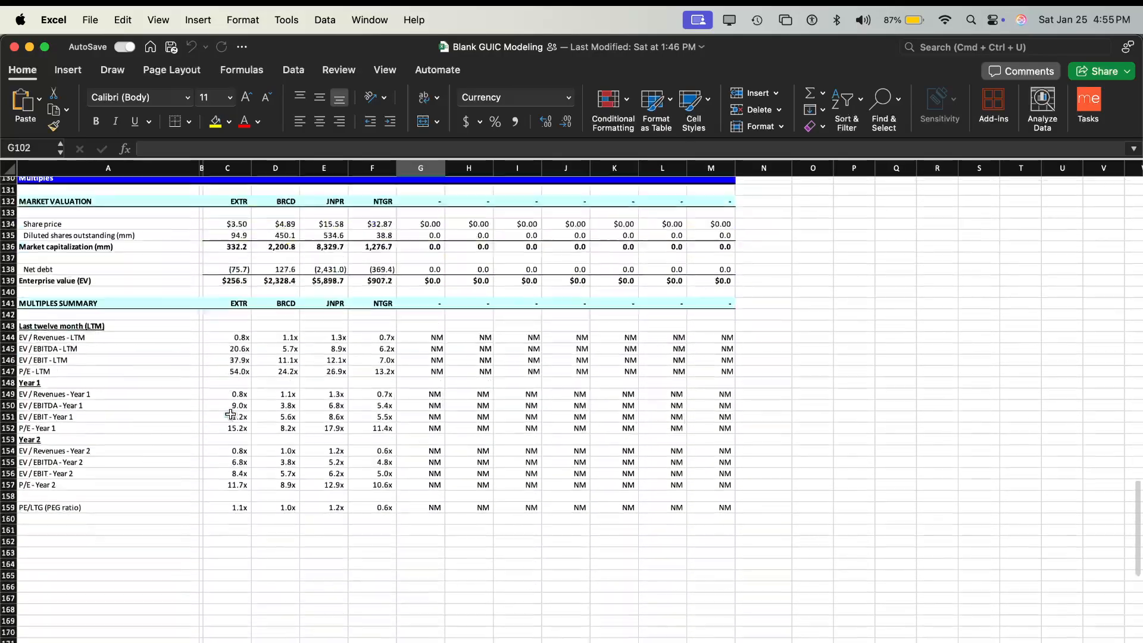
scroll(231, 414, "up", 6)
left_click(245, 347)
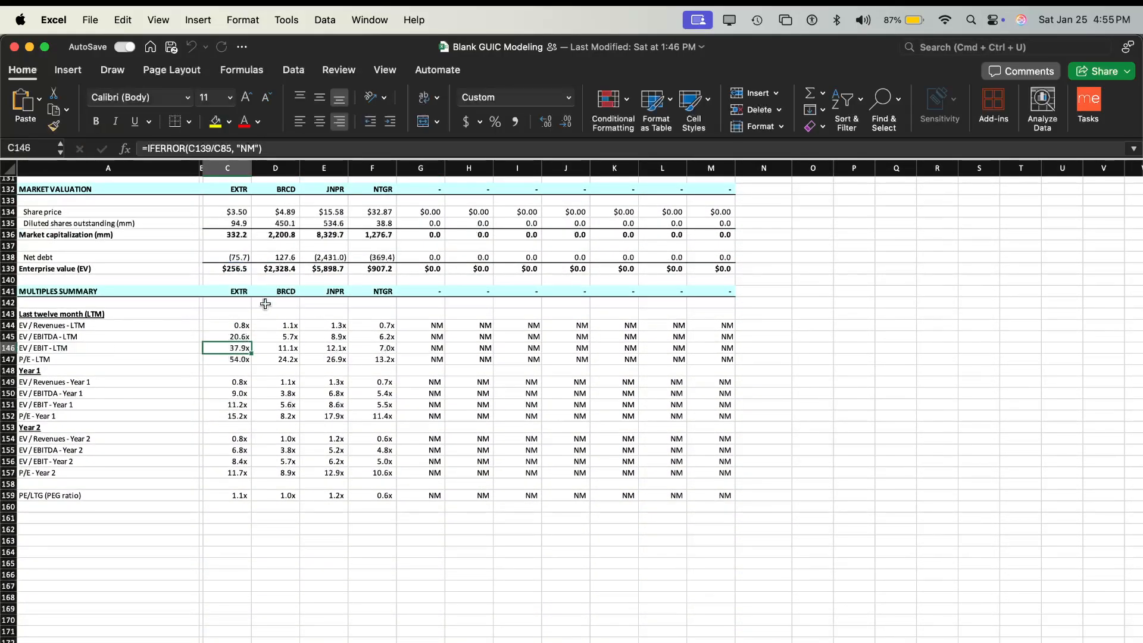
- Open the filled example sheet of the Comparable Company Analysis Output and hide its gridlines
left_click(655, 642)
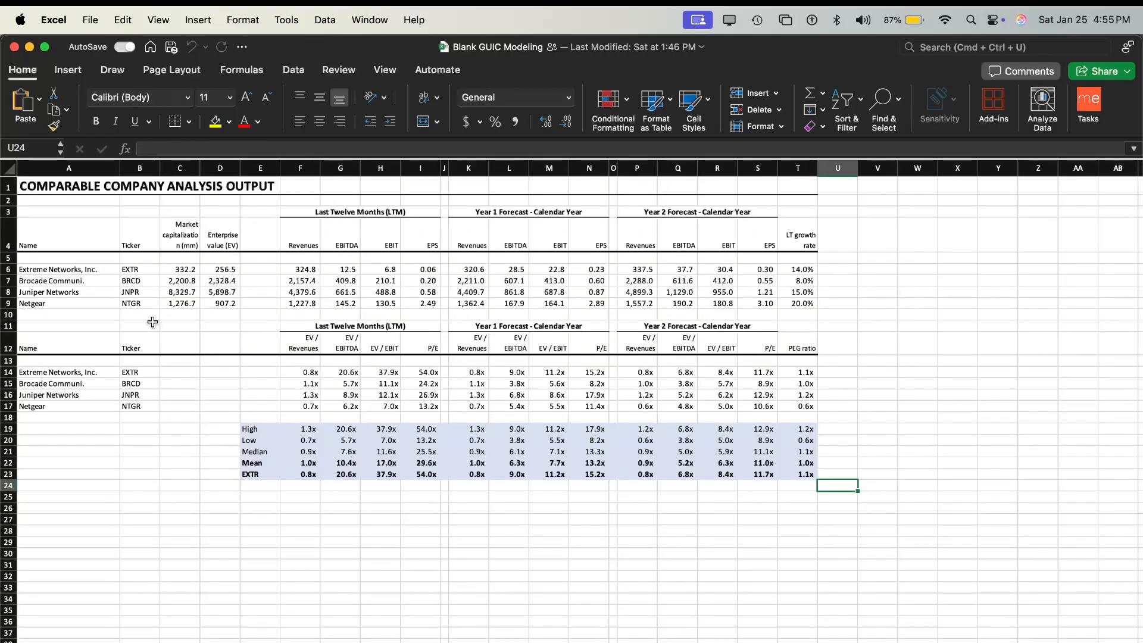
right_click(948, 360)
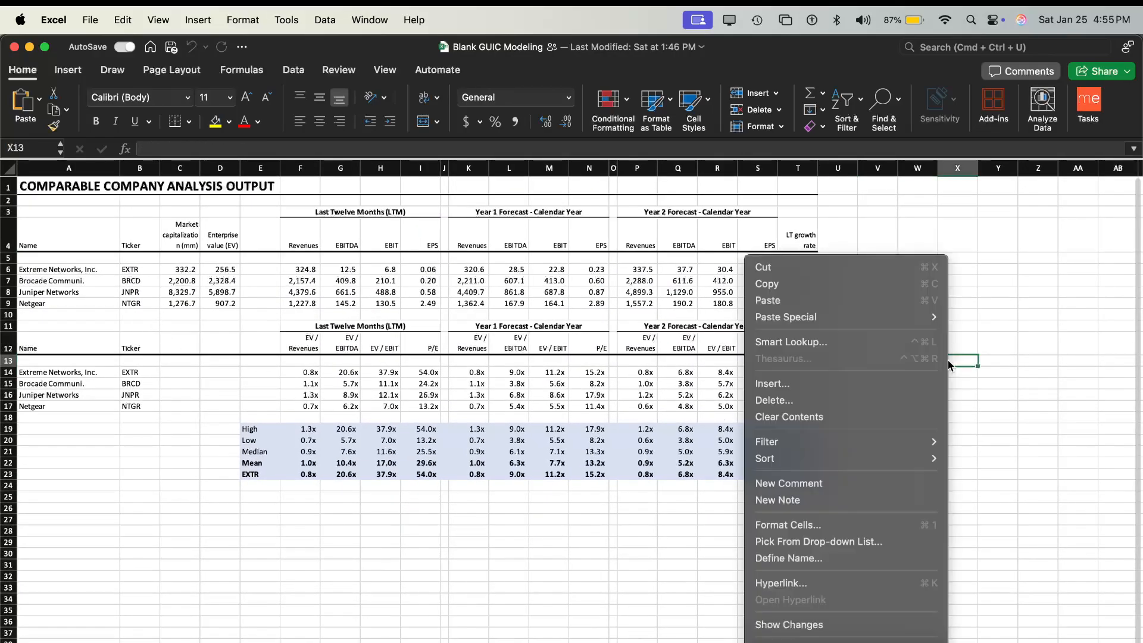
left_click(1005, 47)
left_click(1005, 46)
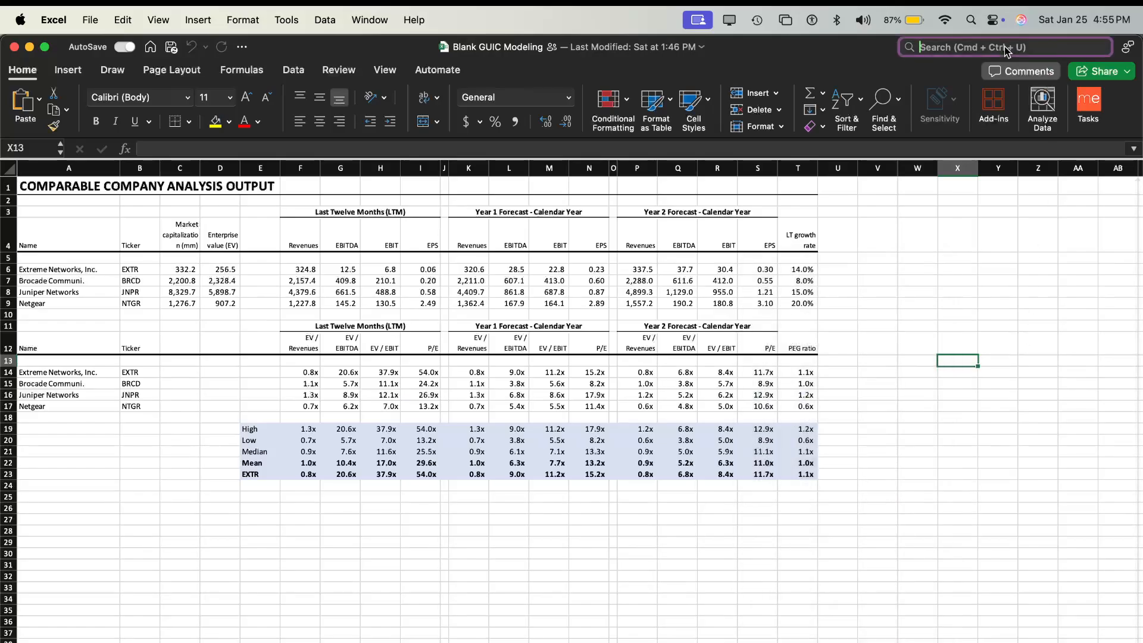
type("back")
key("BackSpace")
key("BackSpace")
key("BackSpace")
key("BackSpace")
type("c")
key("BackSpace")
type("grid")
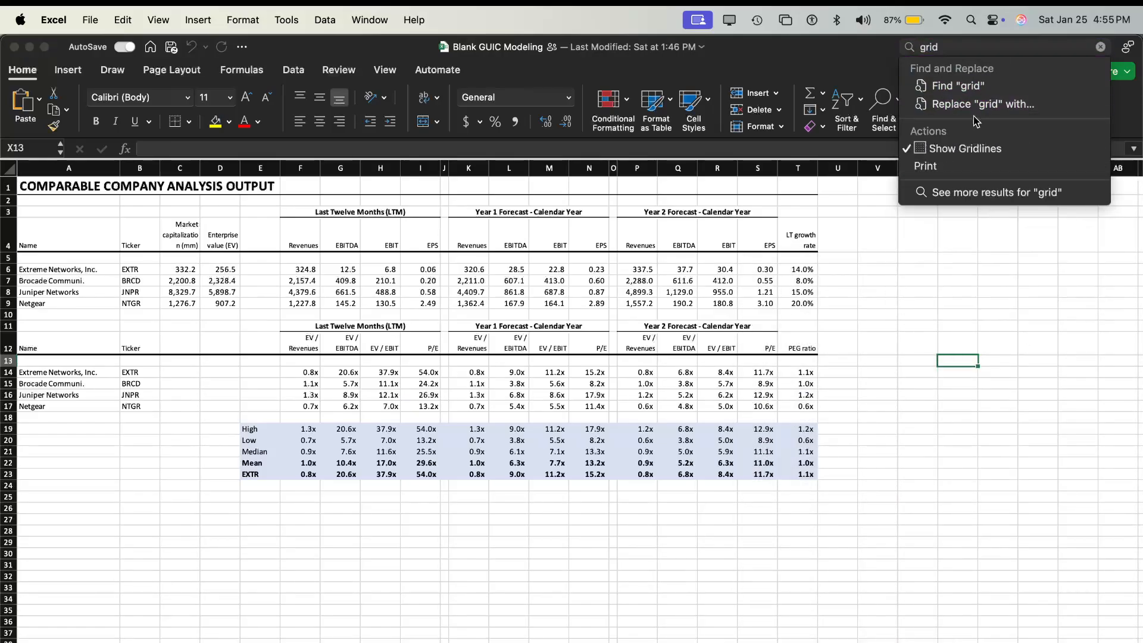
left_click(977, 148)
key("Left")
key("Left")
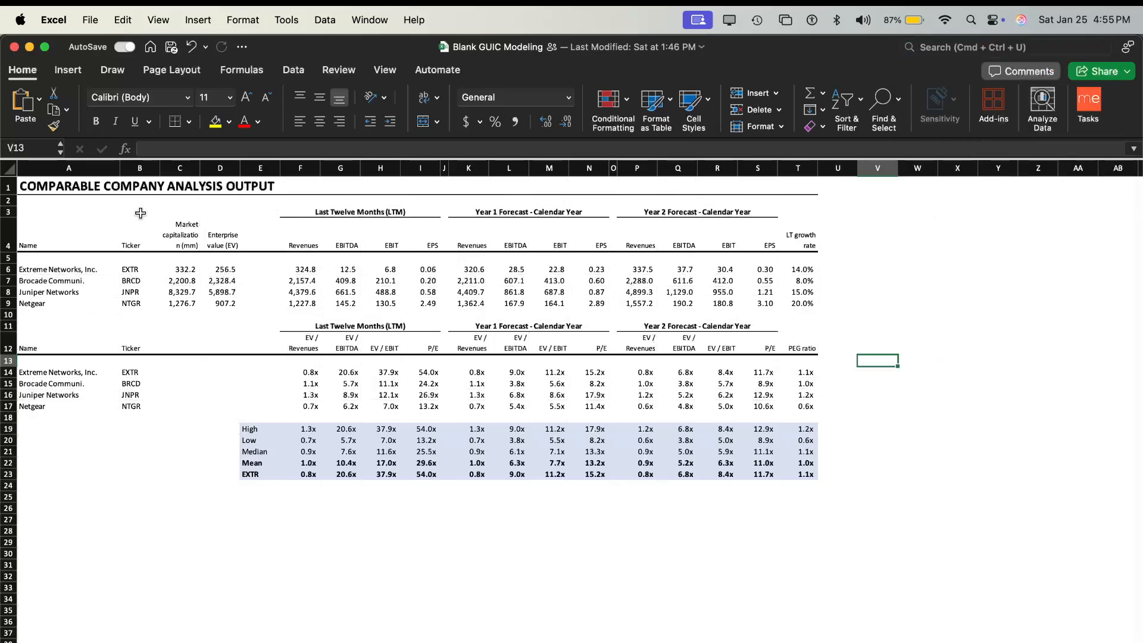
- Narrow the market capitalization column slightly on the output sheet and save the workbook
key("super+space")
key("Escape")
key("Escape")
left_click_drag(201, 163, 199, 163)
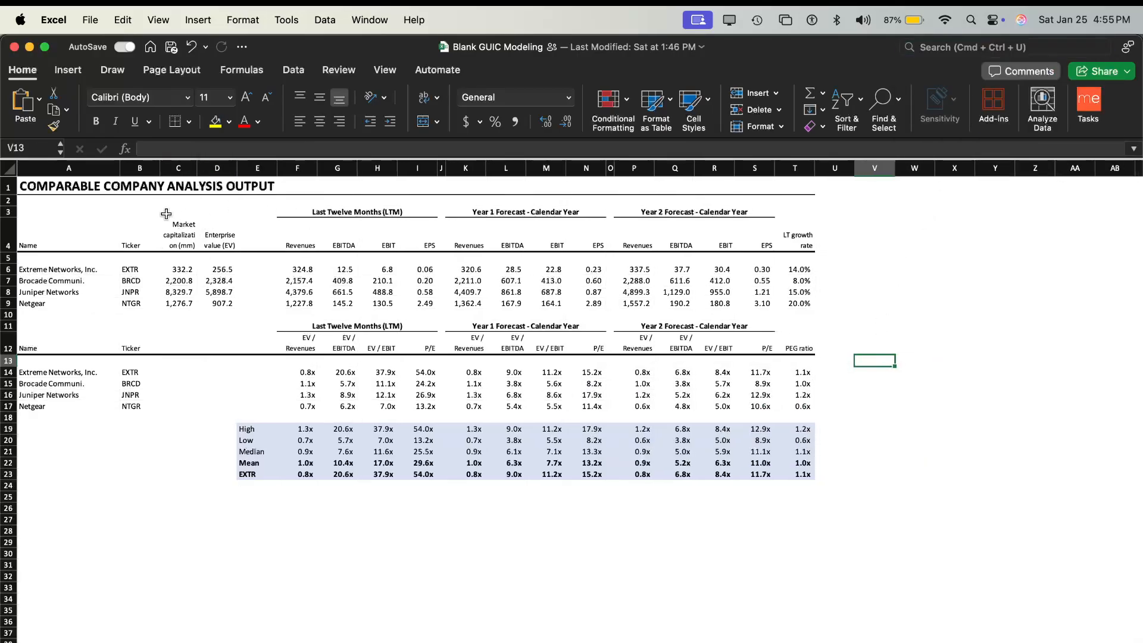
left_click_drag(43, 222, 812, 482)
left_click(979, 467)
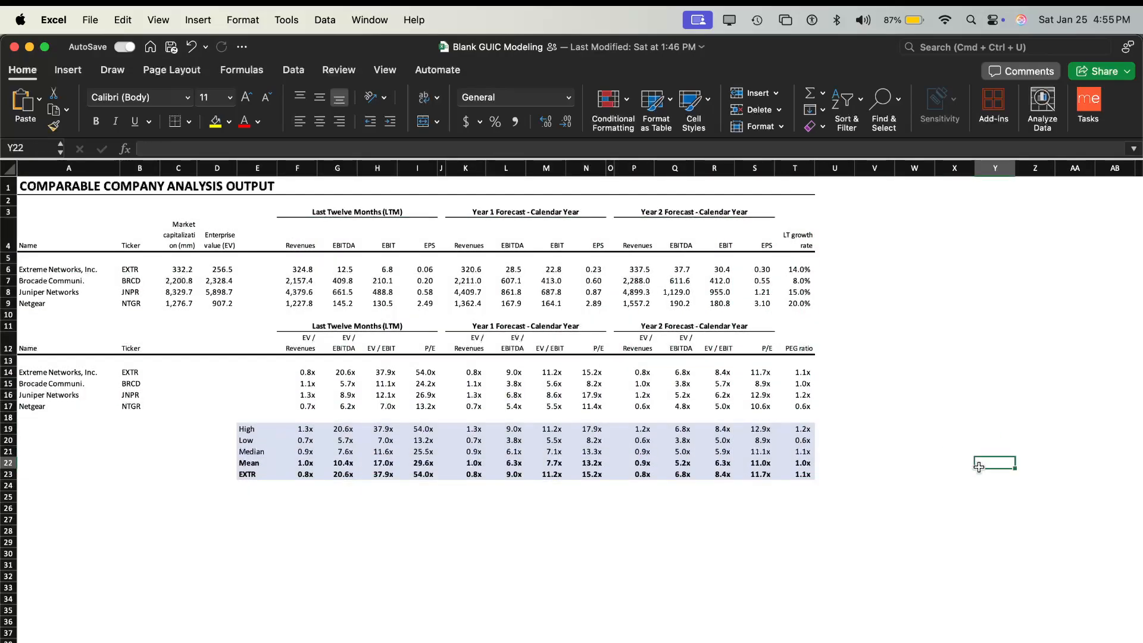
key("super+s")
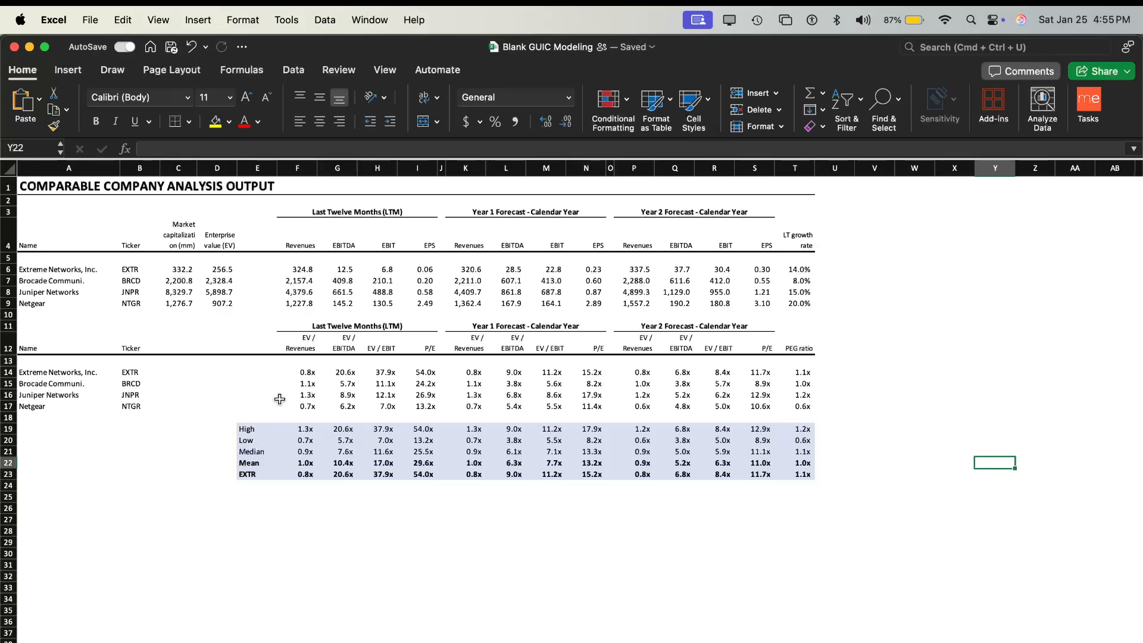
- Inspect Extreme Networks' LTM EV / EBITDA multiple and compare it with the median and mean rows in the summary block
left_click(347, 371)
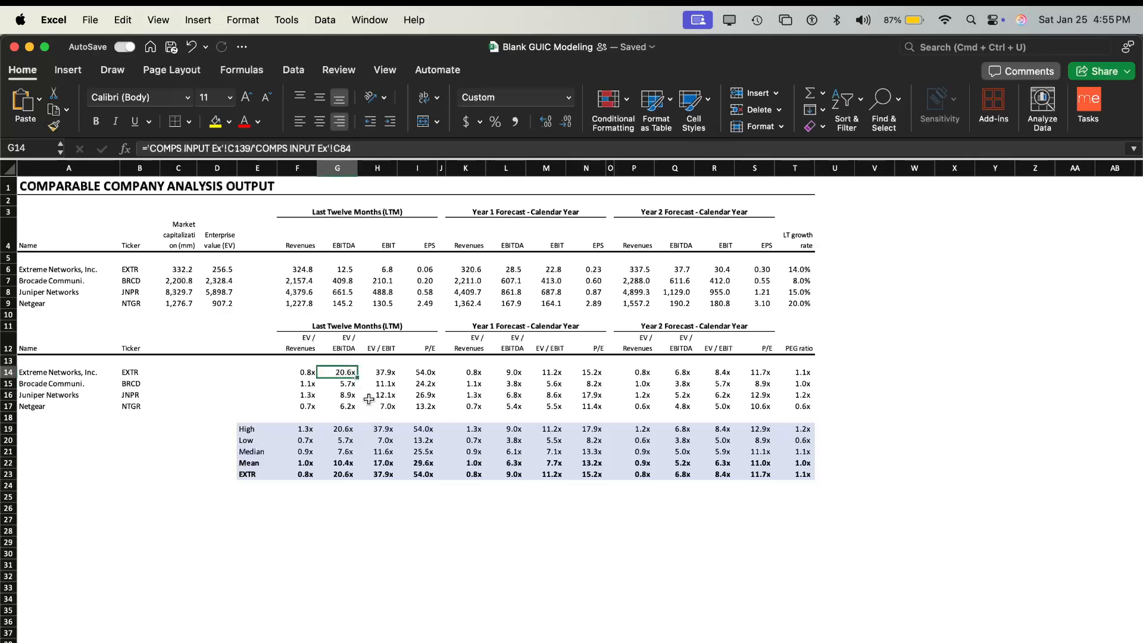
left_click_drag(340, 463, 336, 475)
left_click(336, 474)
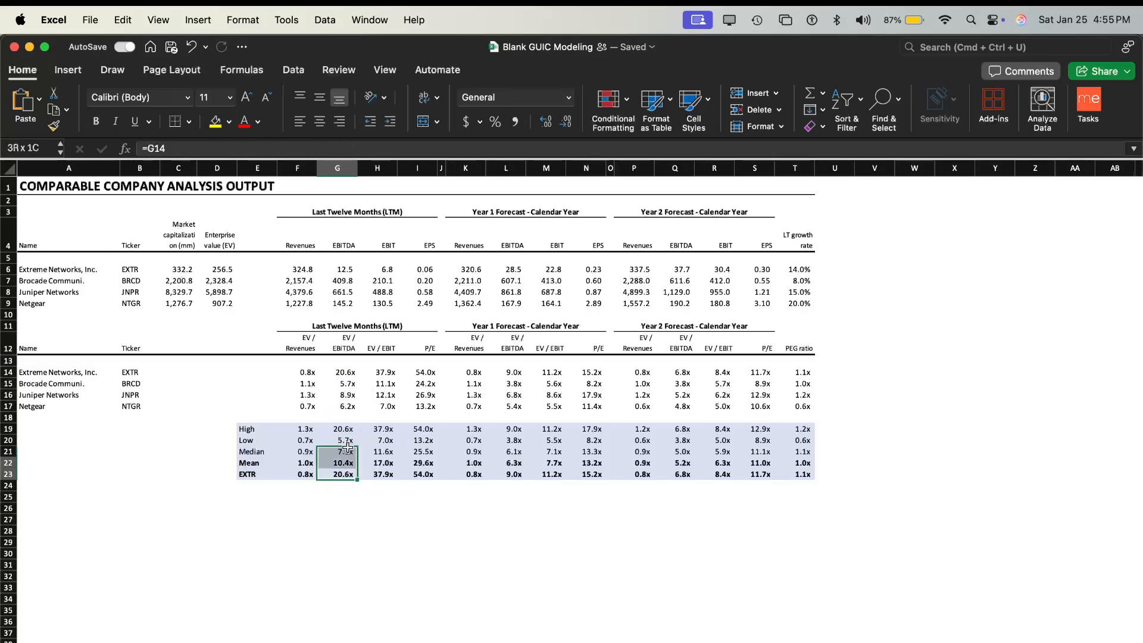
- Open the blank Comparable Company Analysis Output sheet and look over its unfilled tables
left_click(356, 510)
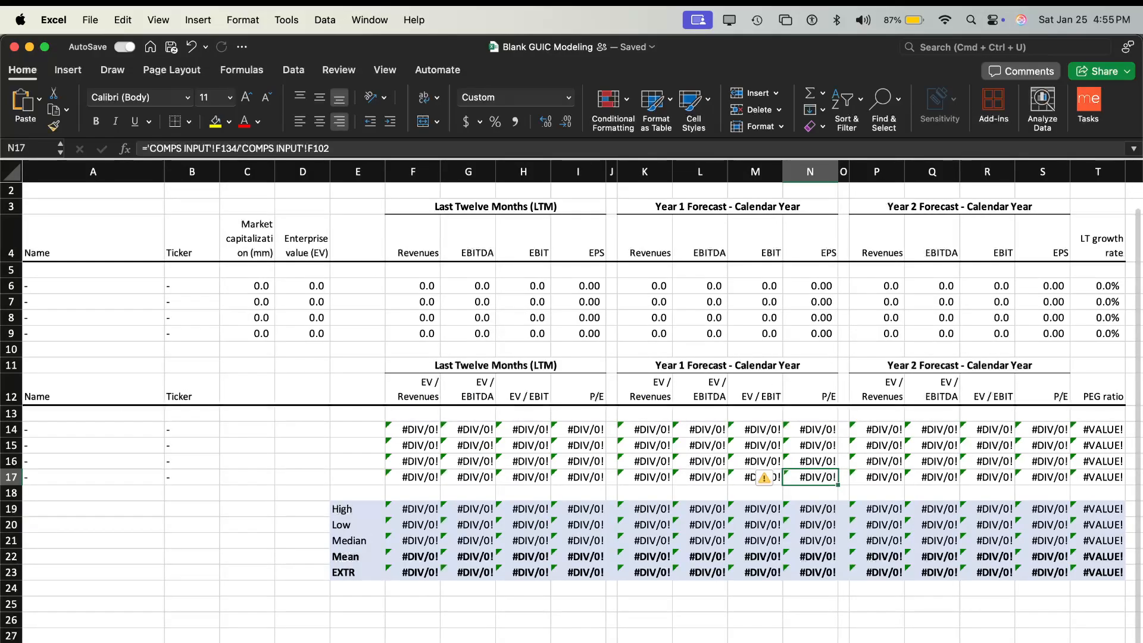
scroll(652, 520, "up", 3)
scroll(651, 520, "down", 3)
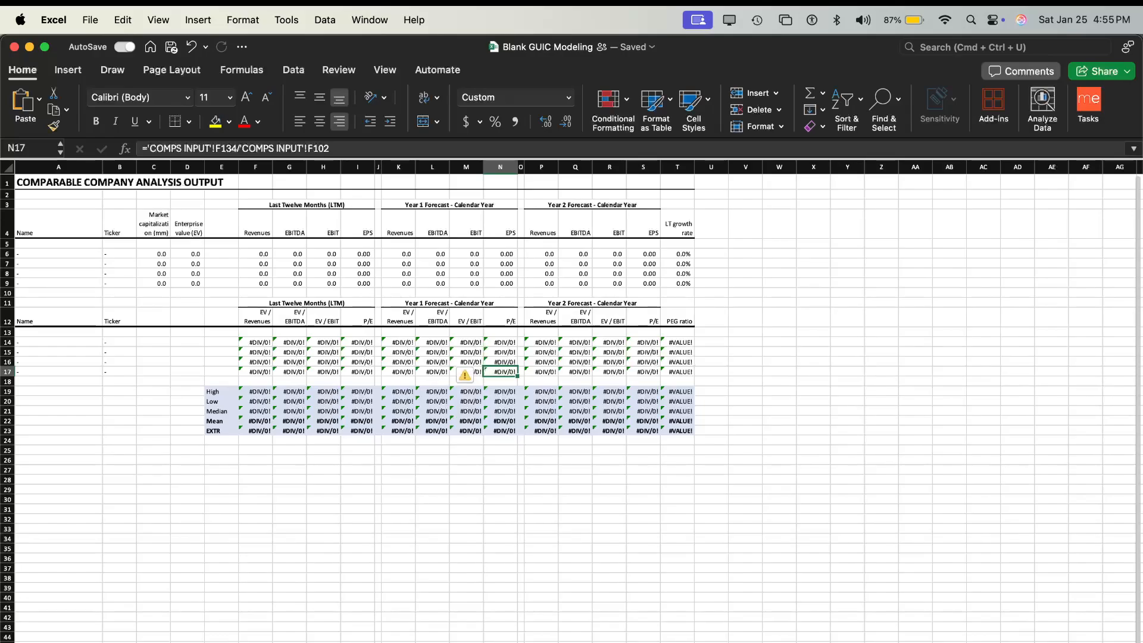